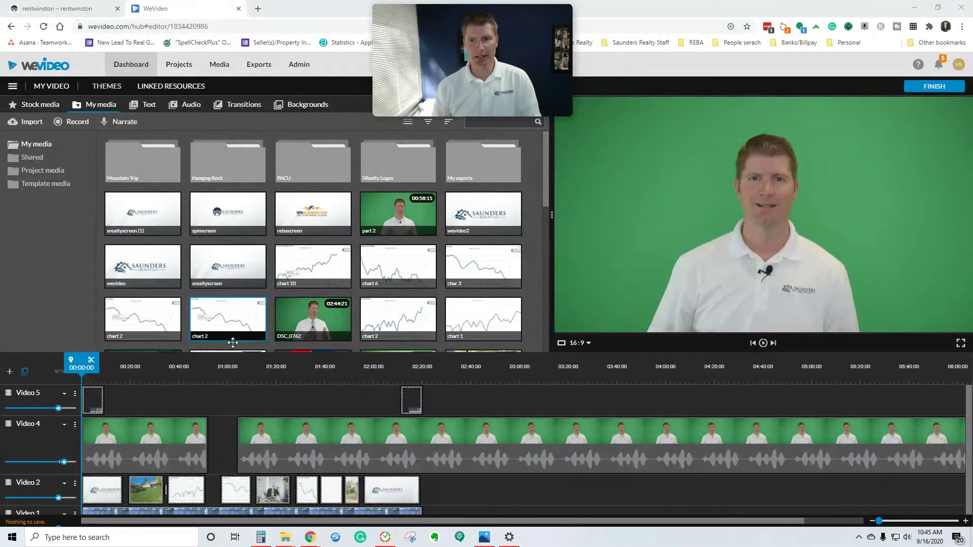
Preview the title banner near the start of the timeline.
scroll(260, 235, "down", 10)
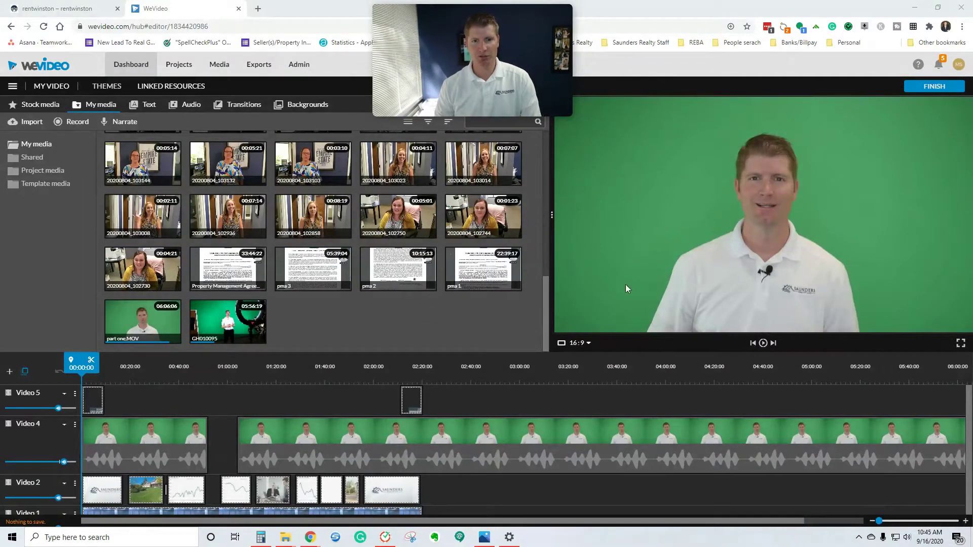
scroll(700, 475, "down", 1)
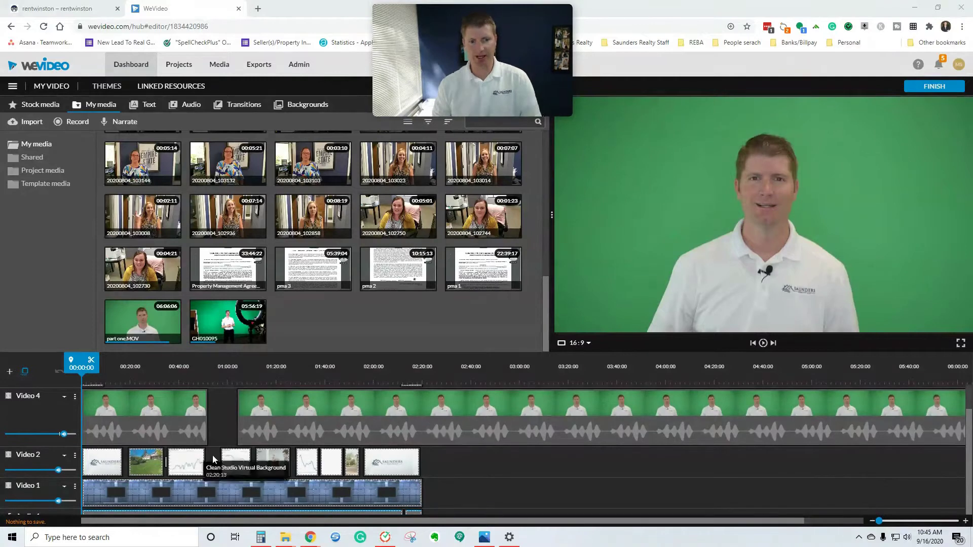
scroll(570, 479, "up", 1)
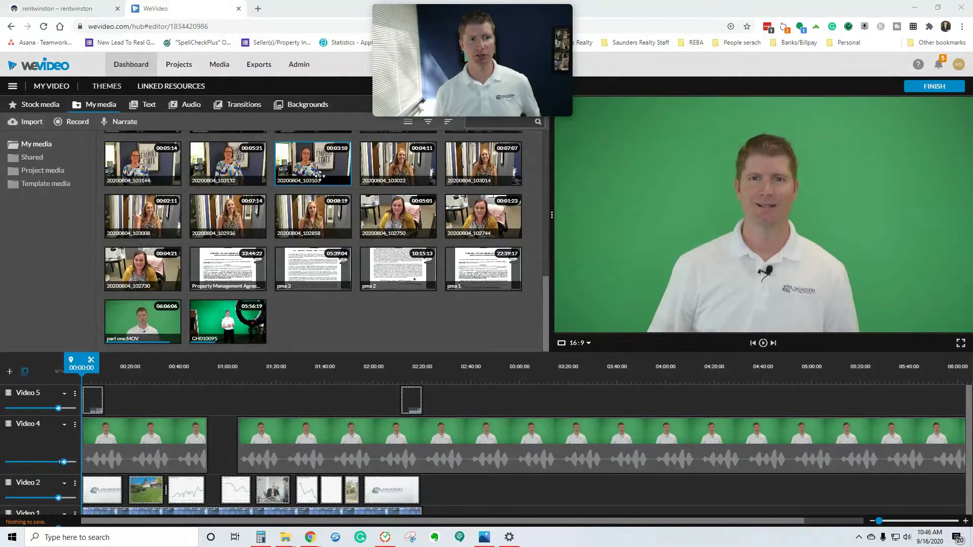
left_click(13, 86)
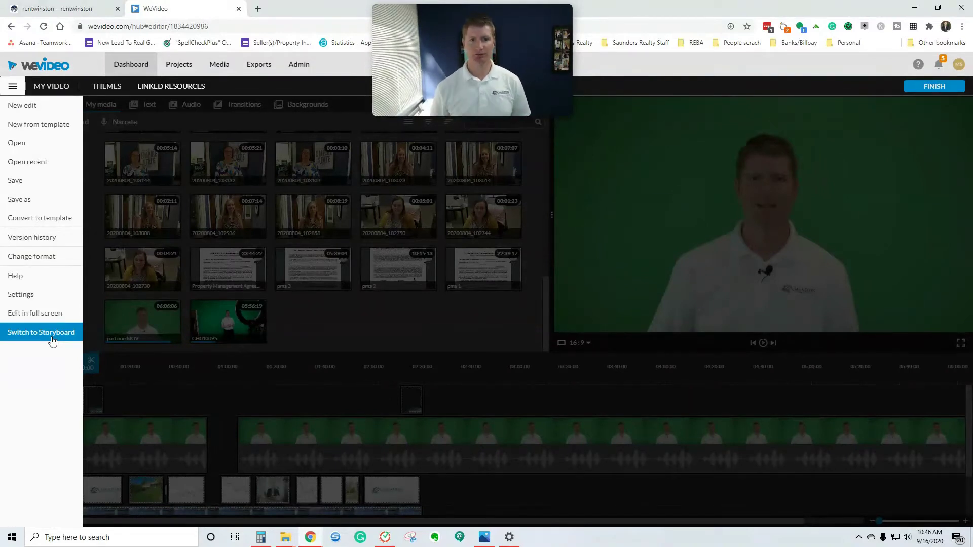
left_click(331, 318)
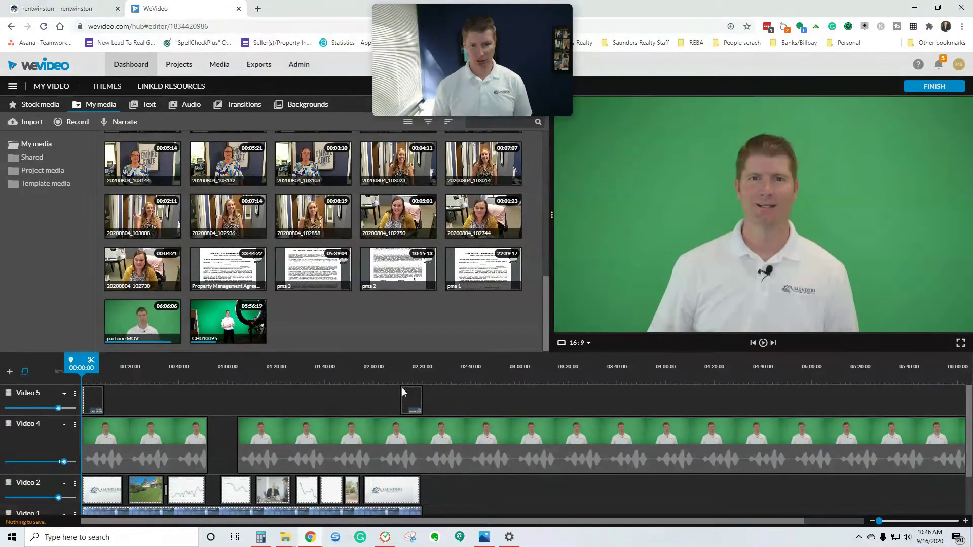
scroll(606, 400, "down", 1)
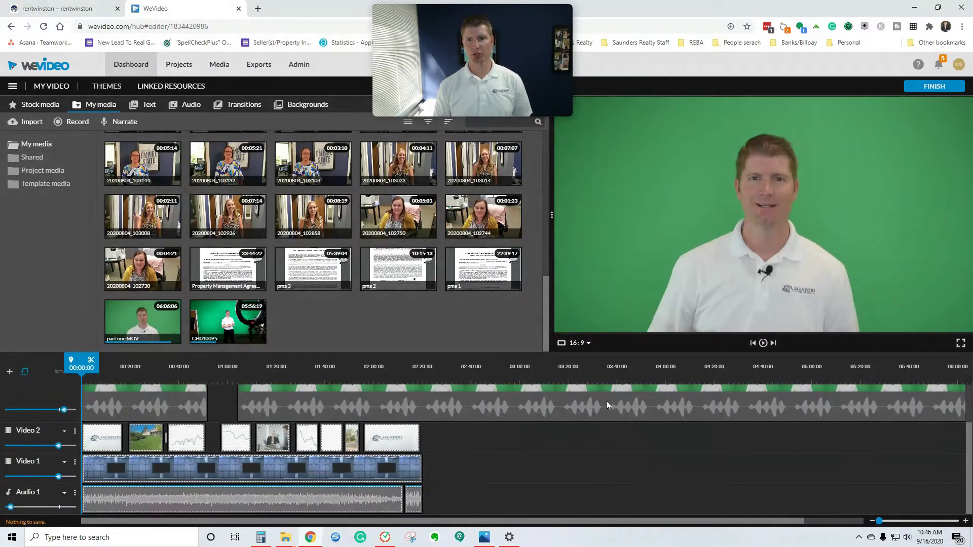
scroll(101, 415, "up", 1)
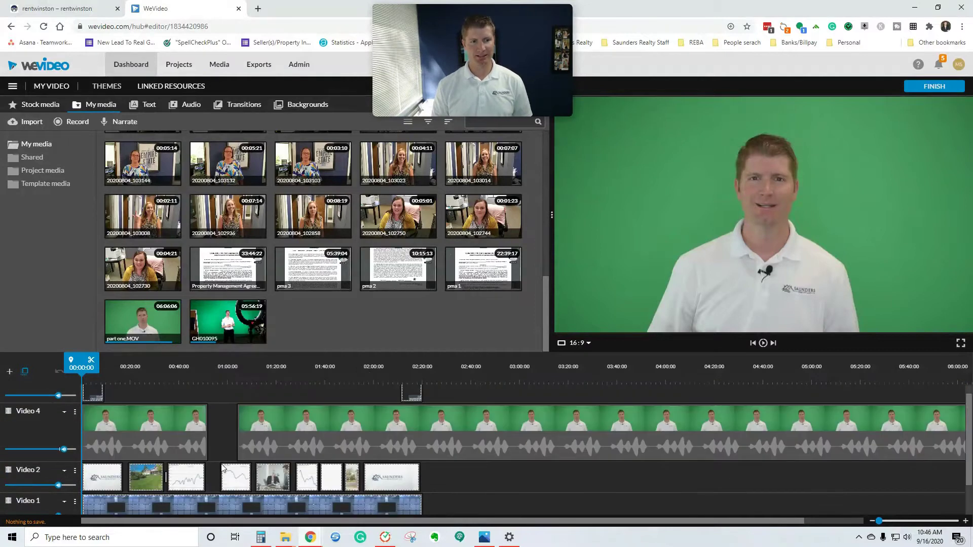
scroll(33, 457, "down", 1)
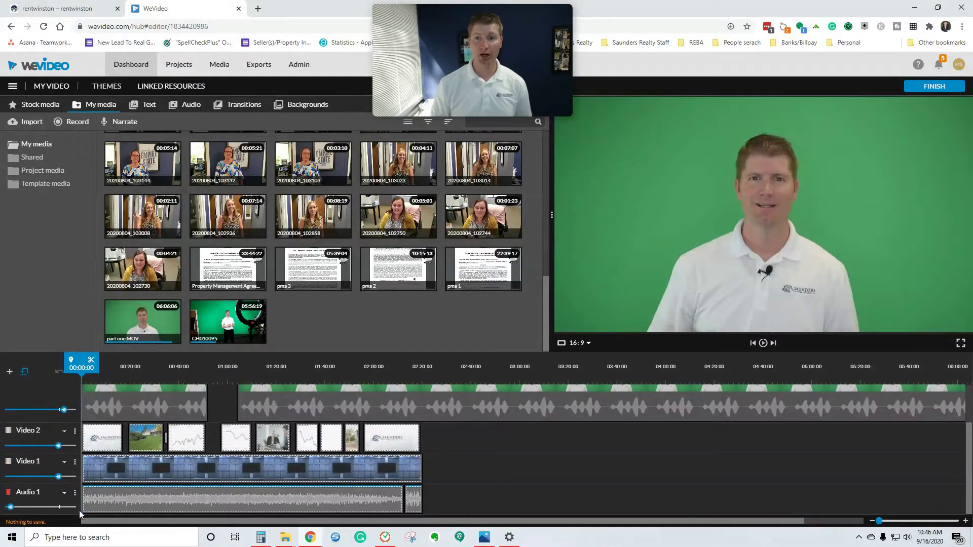
scroll(404, 491, "up", 1)
scroll(403, 489, "up", 1)
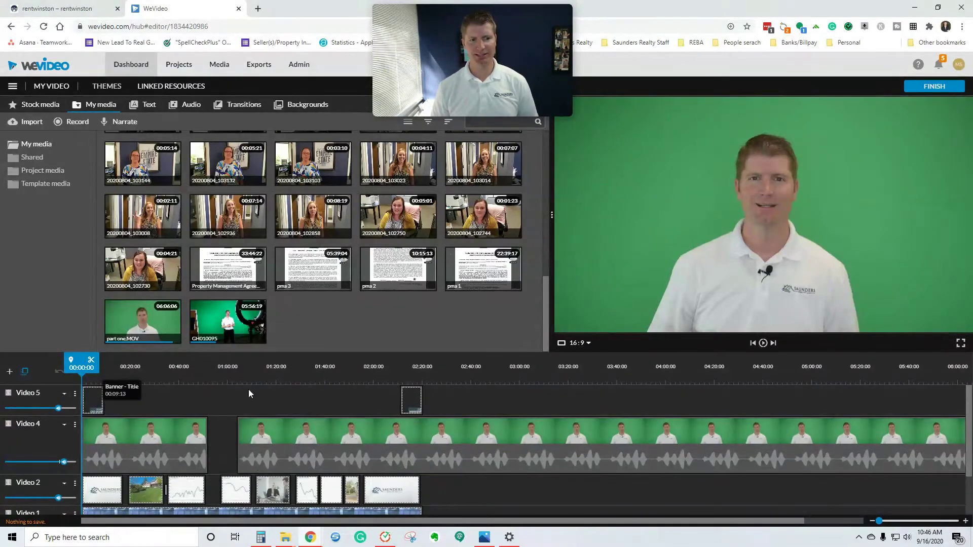
left_click_drag(81, 361, 92, 361)
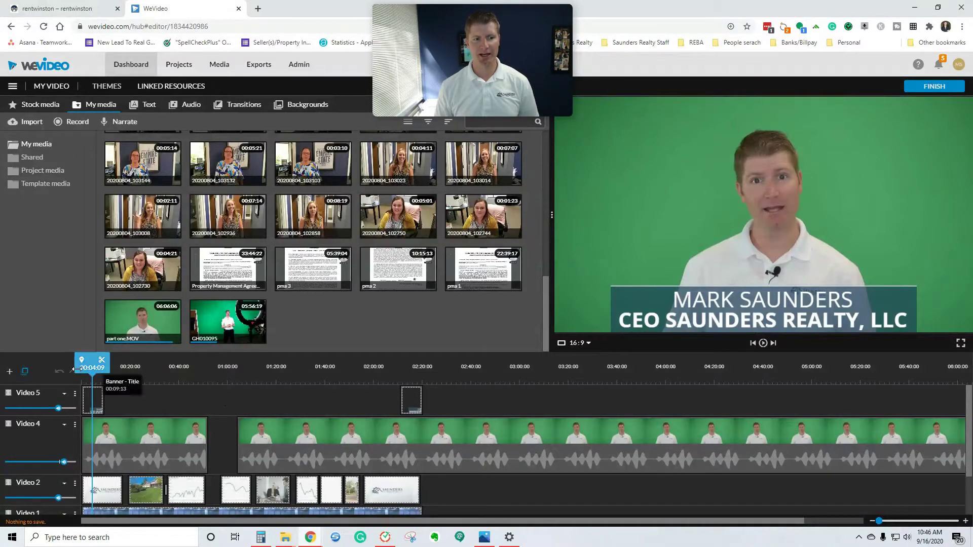
Select the first presenter clip, part one.MOV, on Video 4 and open it in the clip editor.
left_click(138, 427)
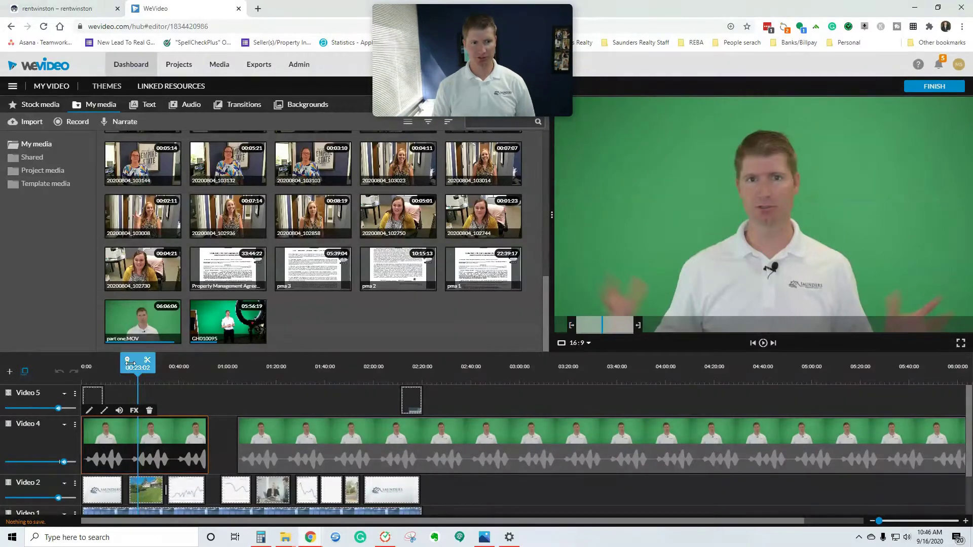
left_click_drag(137, 364, 113, 364)
scroll(115, 446, "down", 1)
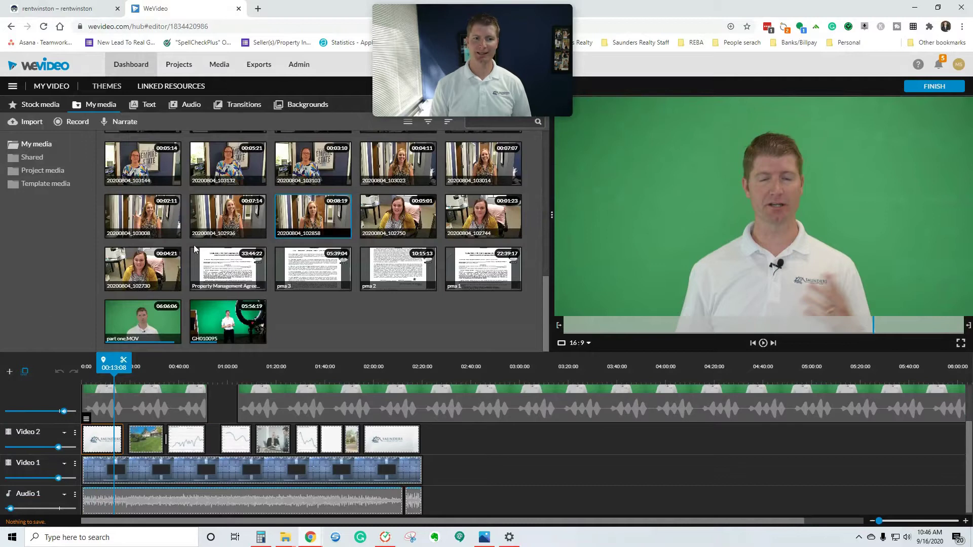
scroll(132, 405, "up", 1)
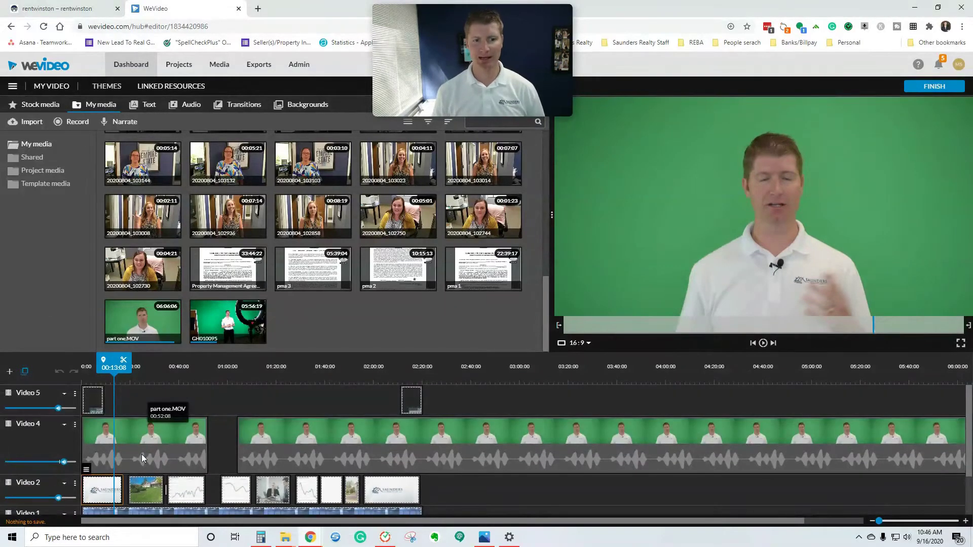
scroll(173, 447, "down", 1)
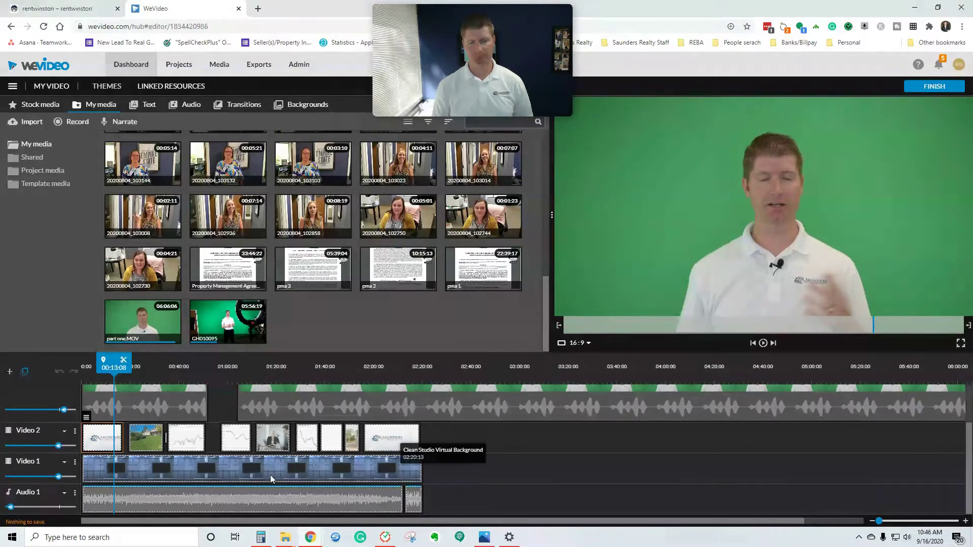
scroll(282, 477, "up", 1)
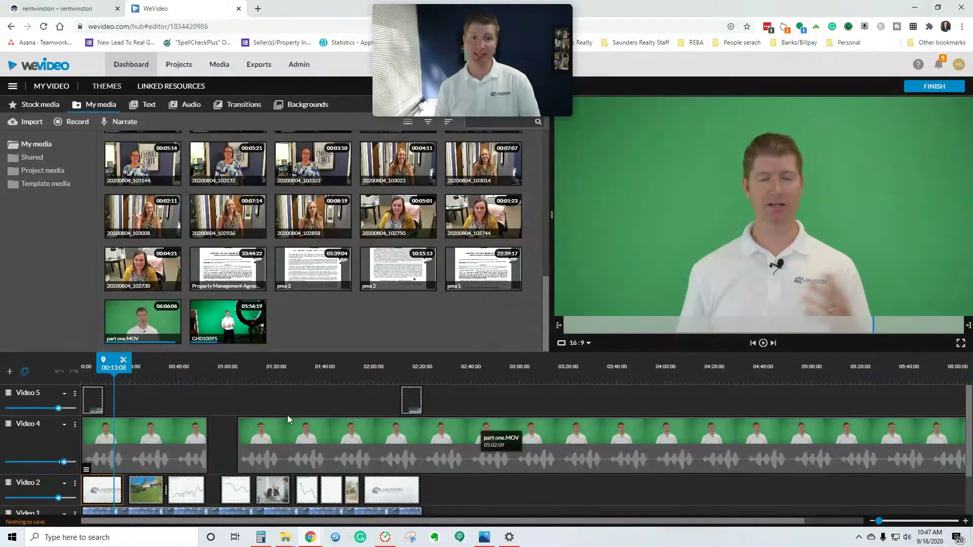
double_click(152, 438)
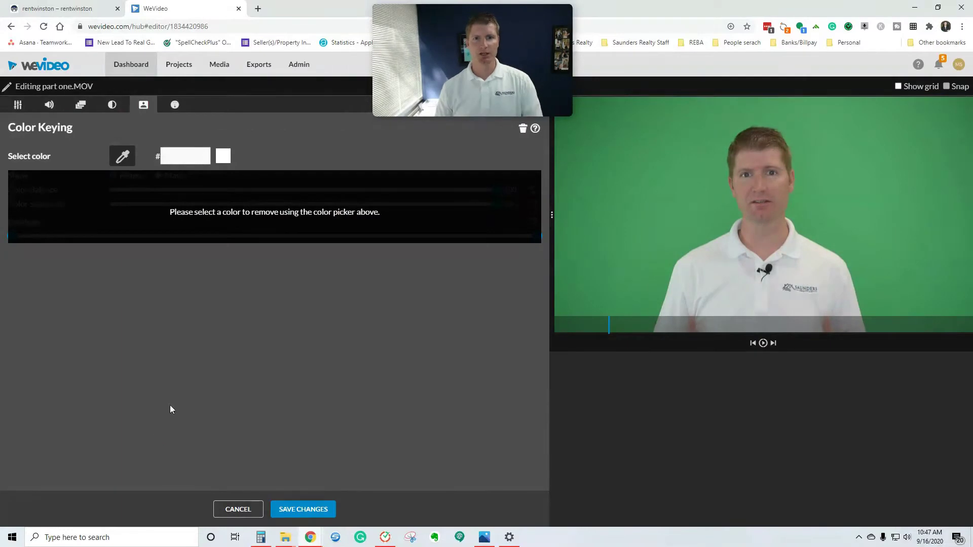
Set the presenter clip's Contrast to 6 and Saturation to 4, then save the colour changes.
left_click(80, 105)
left_click(112, 105)
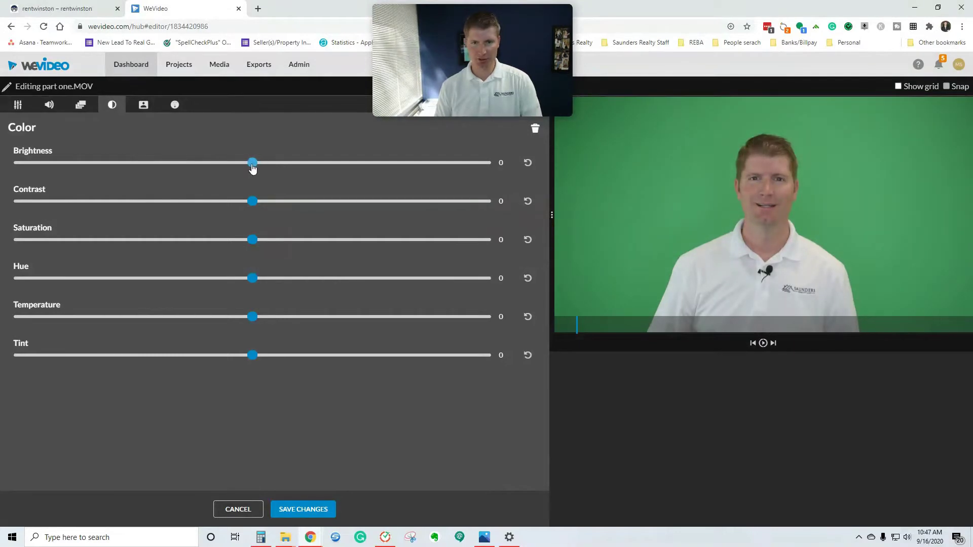
mouse_move(253, 163)
left_mouse_down()
mouse_move(311, 164)
mouse_move(244, 164)
mouse_move(253, 163)
left_mouse_up()
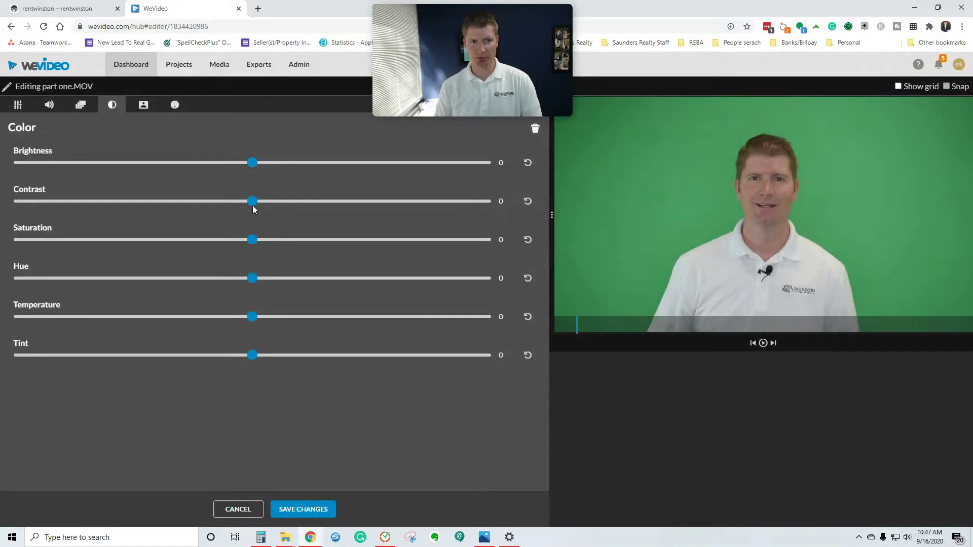
mouse_move(251, 202)
left_mouse_down()
mouse_move(376, 198)
mouse_move(268, 200)
left_mouse_up()
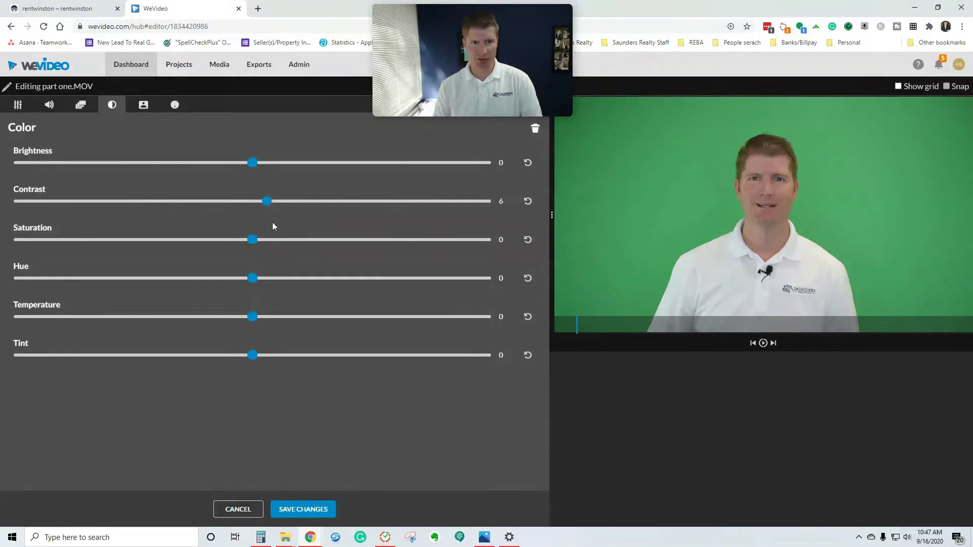
mouse_move(254, 244)
left_mouse_down()
mouse_move(310, 239)
mouse_move(262, 241)
left_mouse_up()
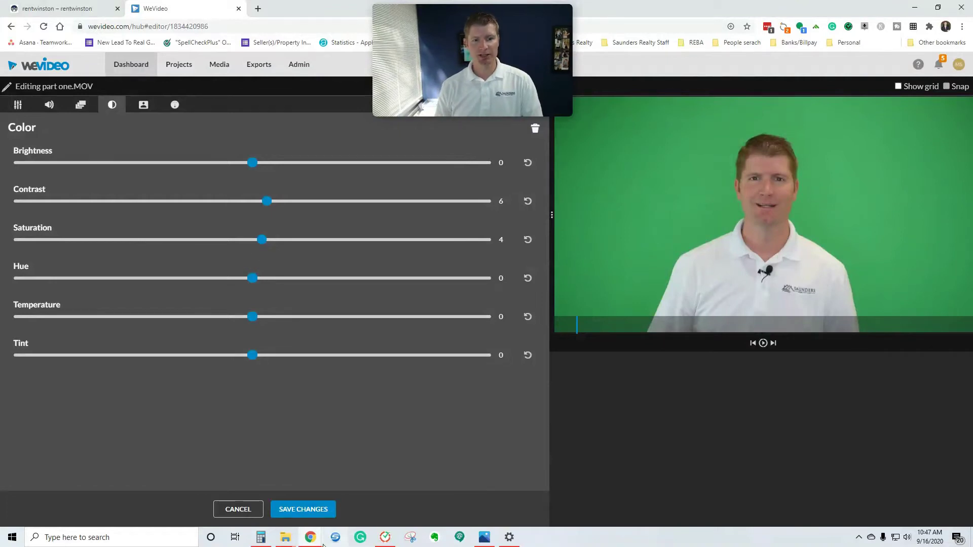
left_click(323, 513)
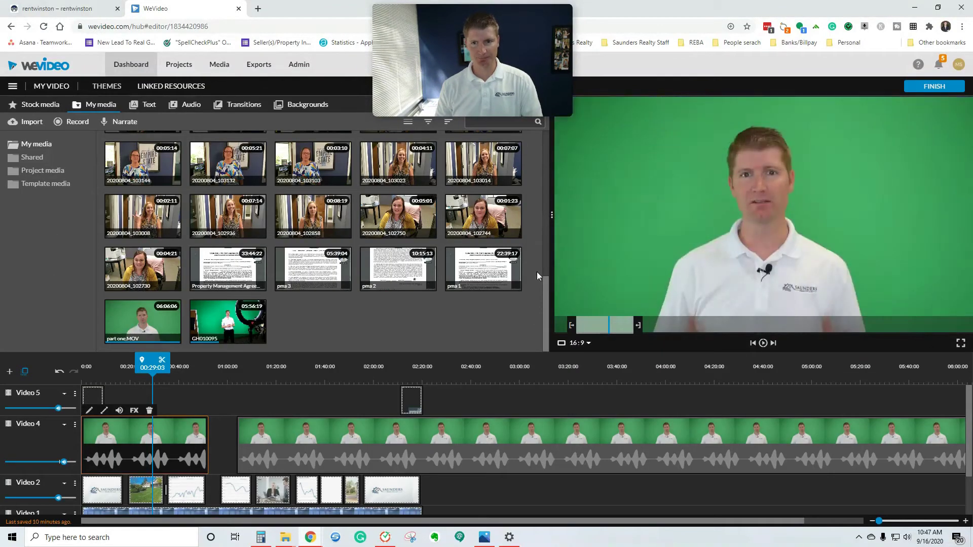
Reopen the presenter clip and key out the green backdrop using colour #4a9e64.
double_click(184, 432)
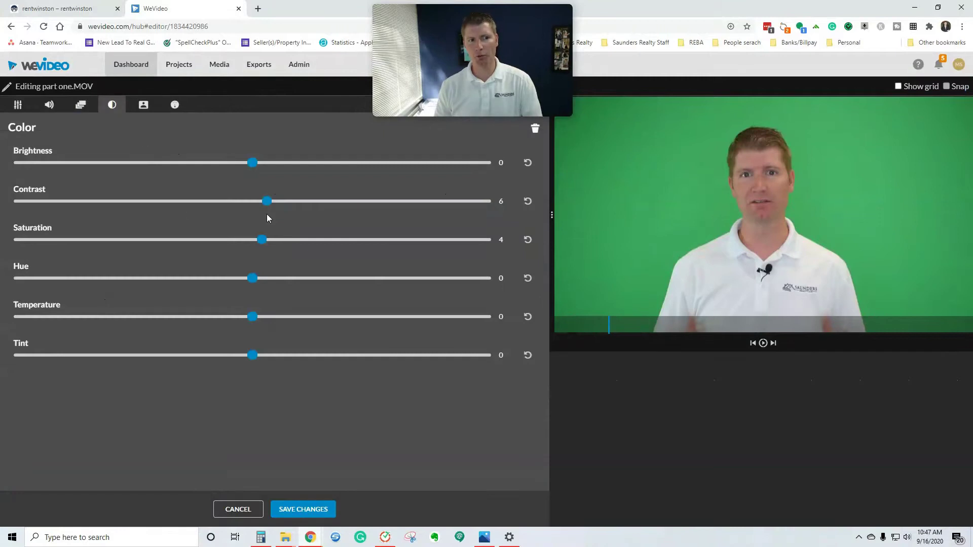
left_click(144, 104)
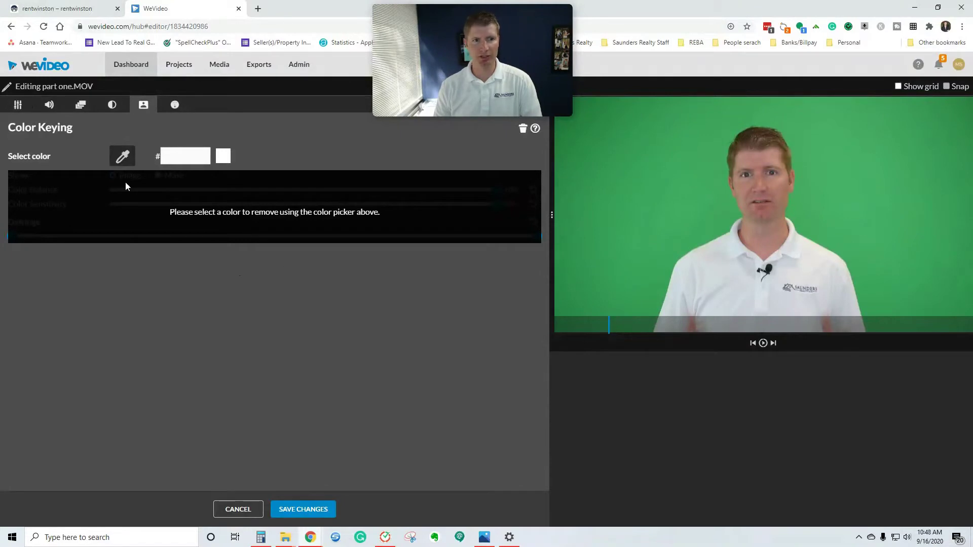
left_click(122, 160)
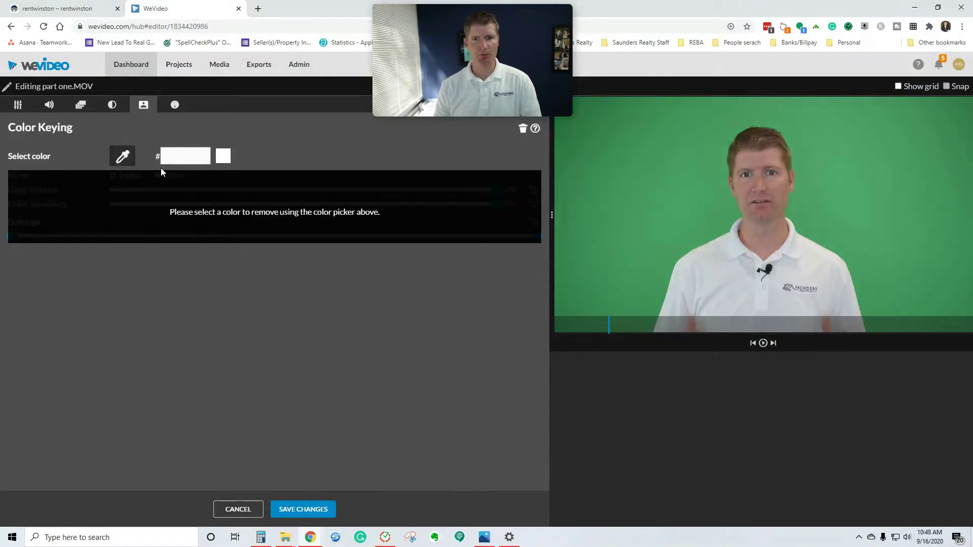
left_click(700, 175)
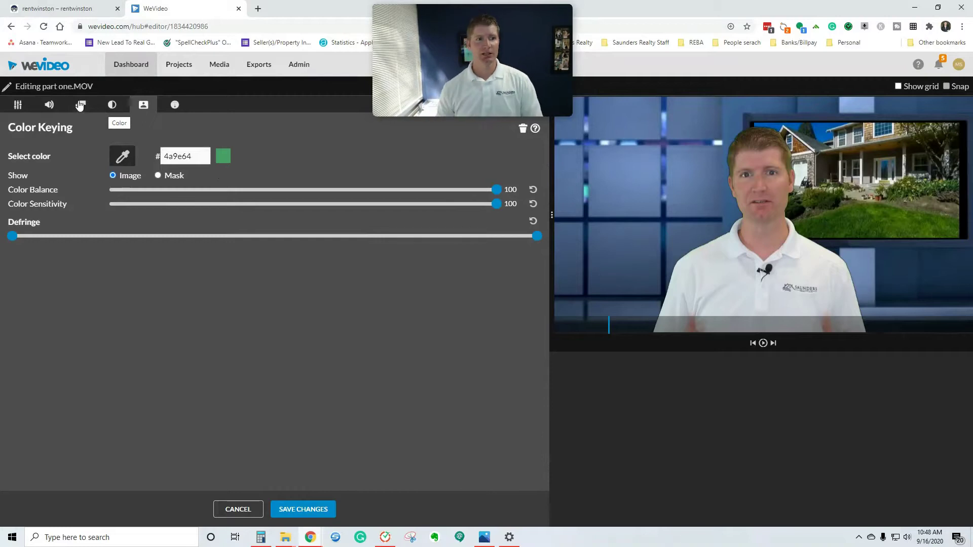
Tune the Defringe amount, checking the key in Mask view before returning to Image view.
left_click(160, 179)
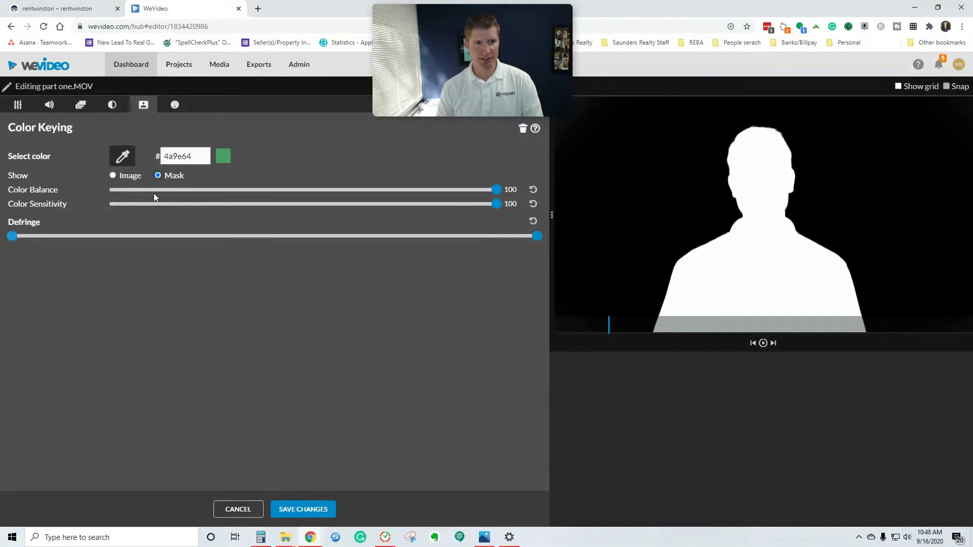
left_click_drag(12, 239, 133, 238)
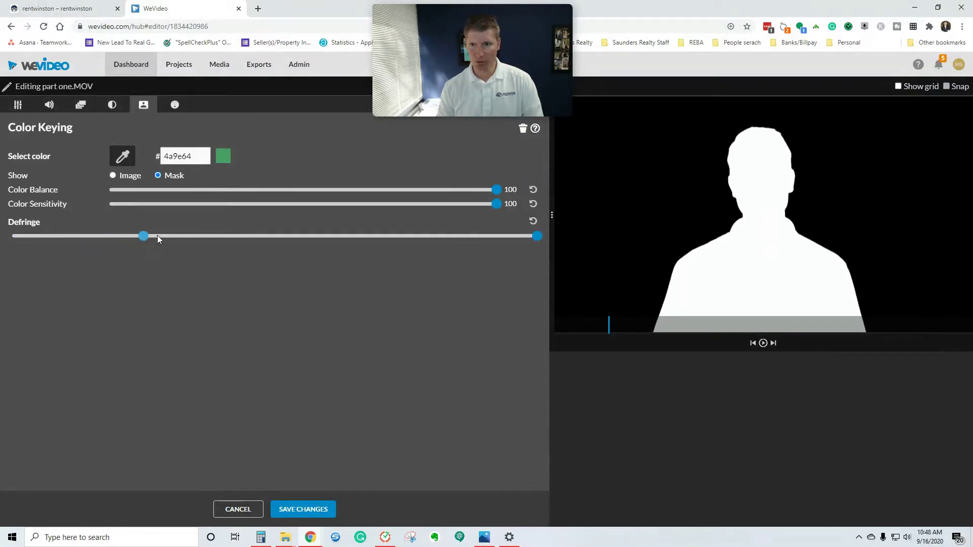
left_click_drag(165, 252, 132, 238)
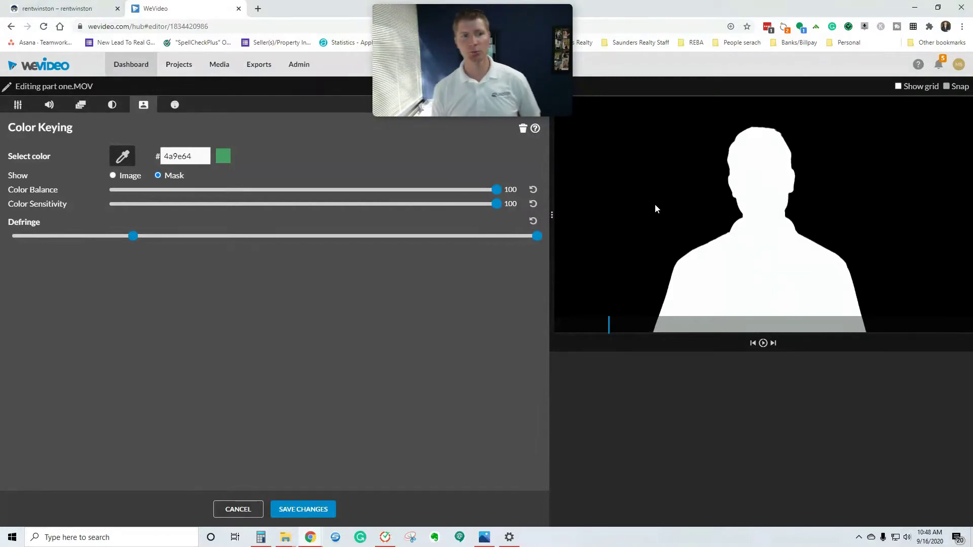
left_click(113, 176)
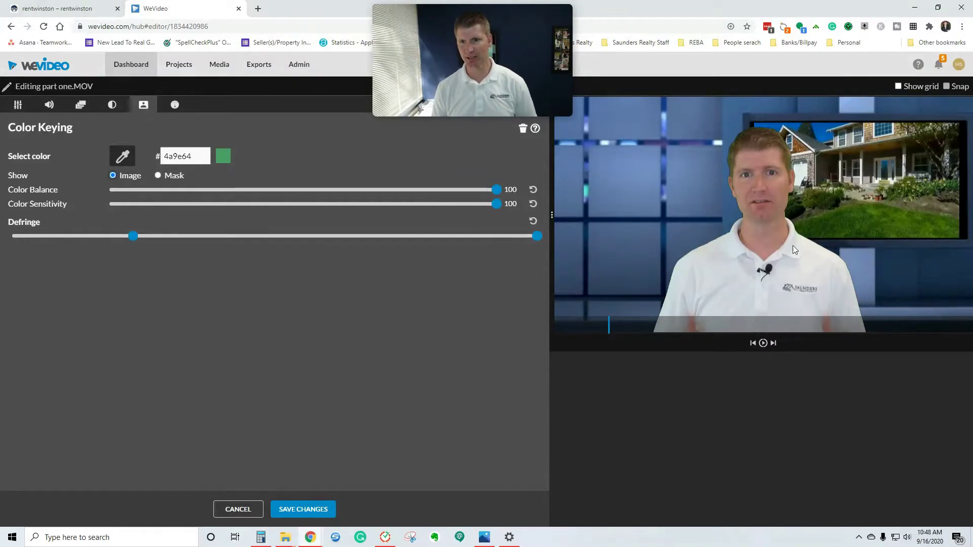
left_click_drag(134, 237, 148, 237)
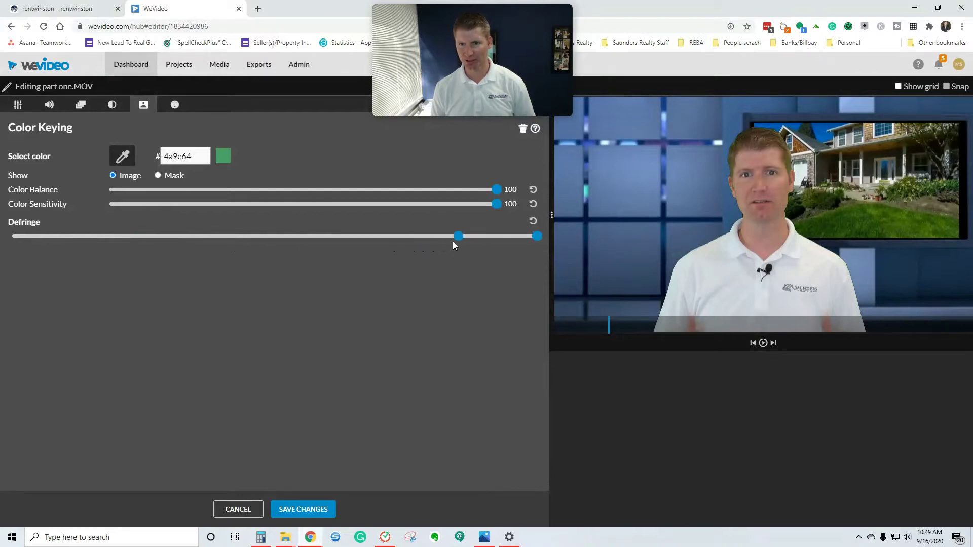
left_click_drag(367, 237, 312, 231)
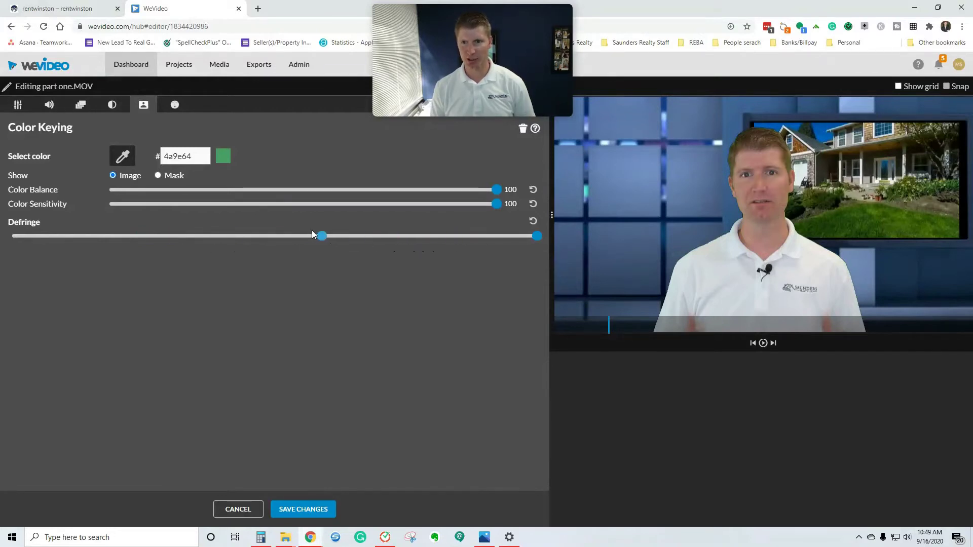
left_click(157, 176)
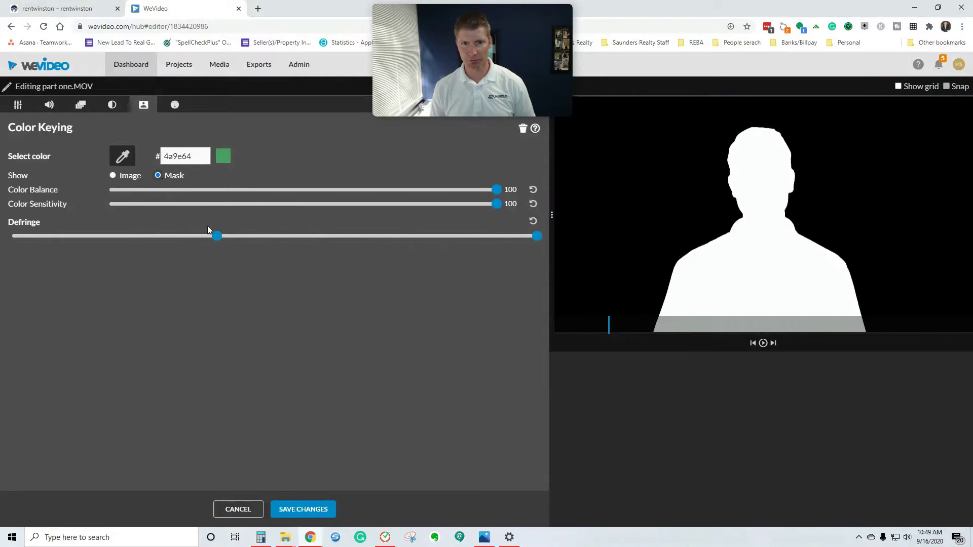
mouse_move(218, 241)
left_mouse_down()
mouse_move(254, 242)
mouse_move(211, 241)
left_mouse_up()
left_click(112, 176)
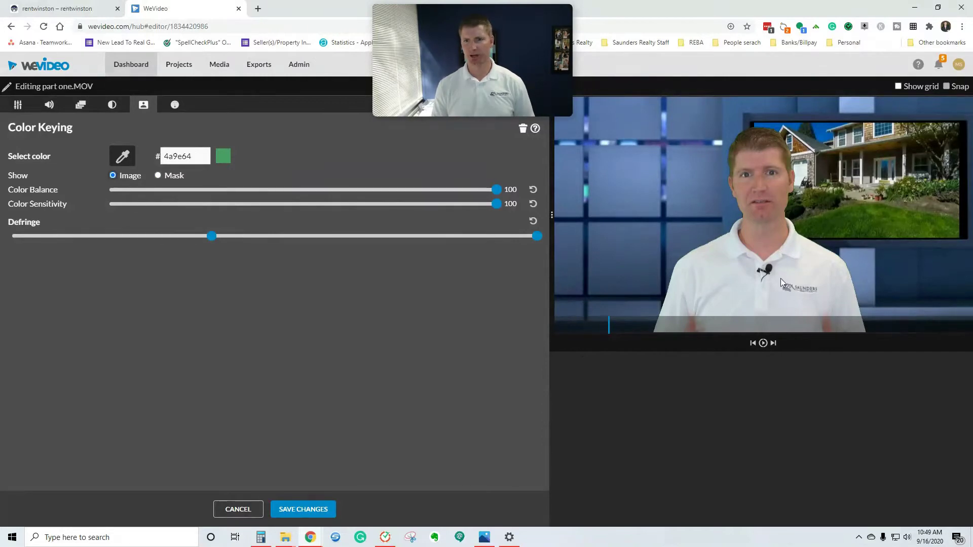
Shrink the presenter to 0.95 scale and move him left of frame, previewing the placement.
left_click(19, 106)
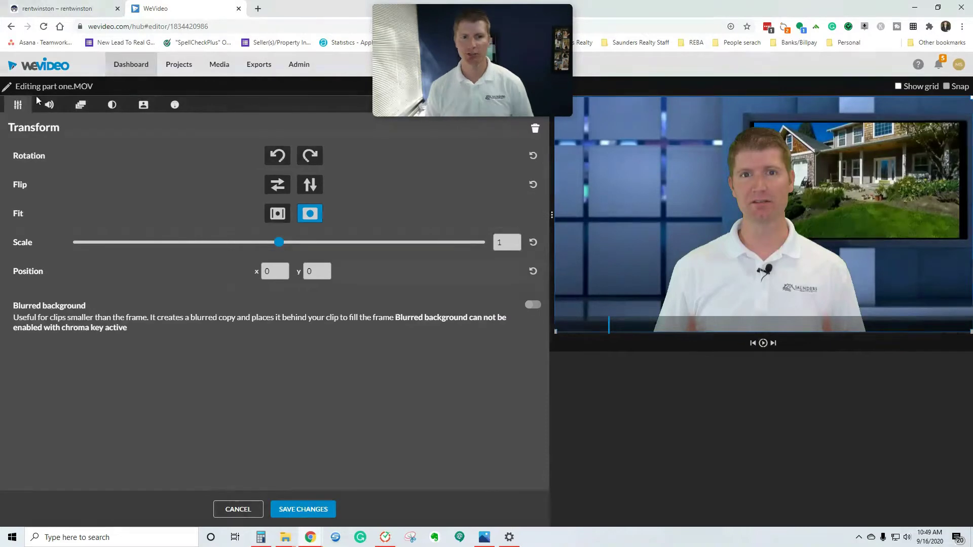
mouse_move(273, 248)
left_mouse_down()
mouse_move(255, 254)
mouse_move(268, 248)
left_mouse_up()
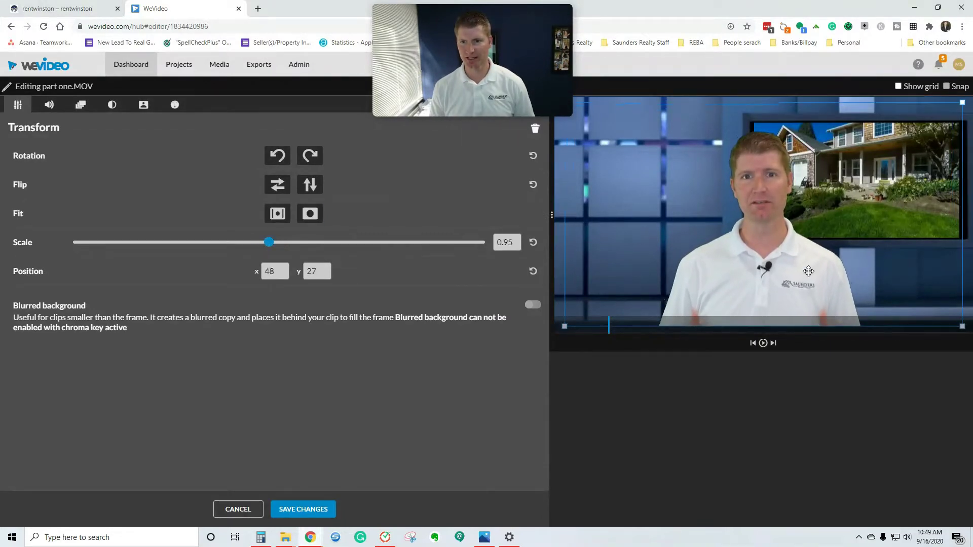
left_click_drag(809, 271, 717, 284)
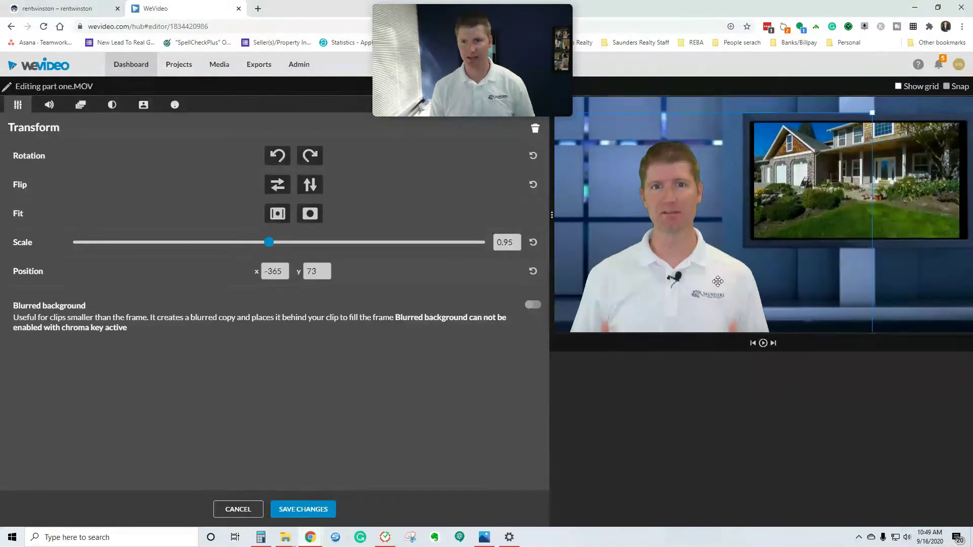
left_click(764, 343)
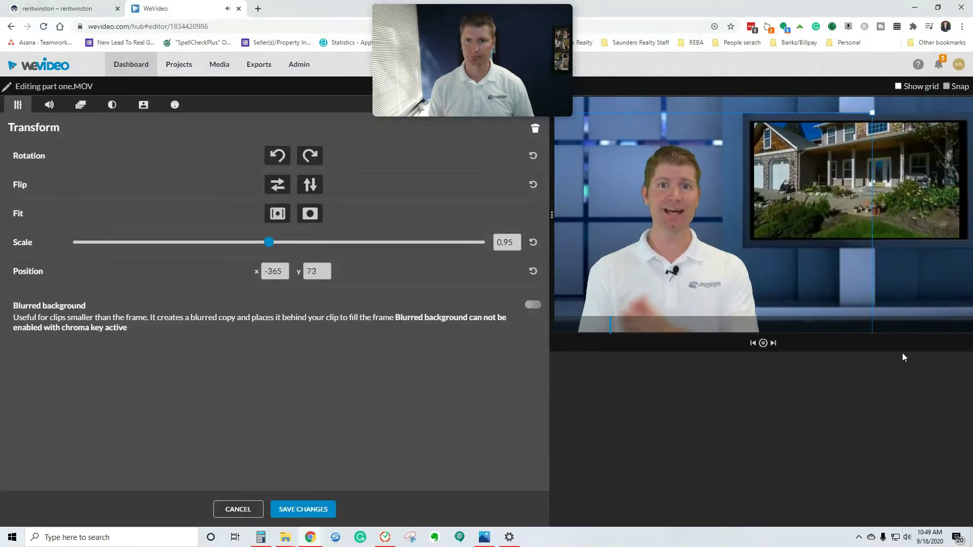
left_click(762, 348)
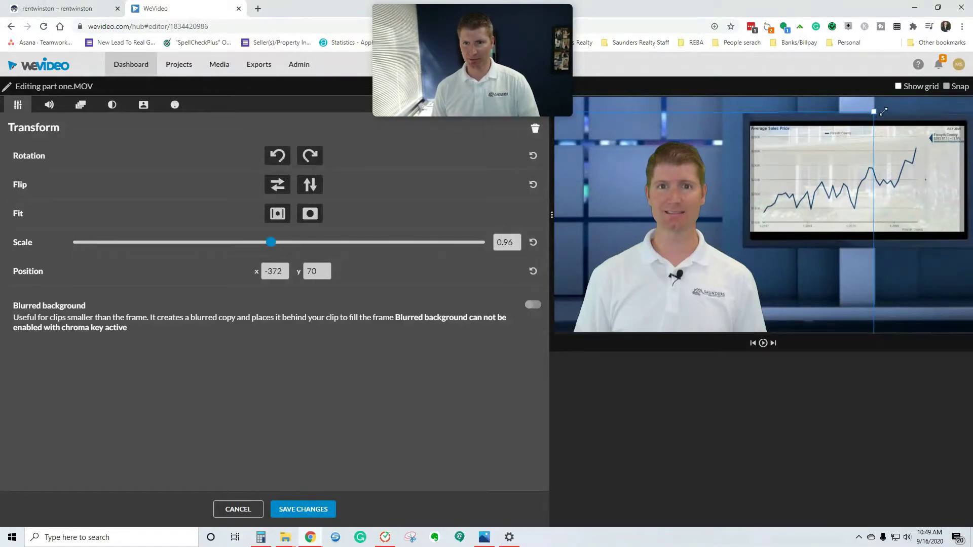
Enlarge the presenter to 1.11 scale at position -505, -79, preview, and save.
left_click_drag(872, 112, 892, 97)
left_click_drag(790, 284, 784, 324)
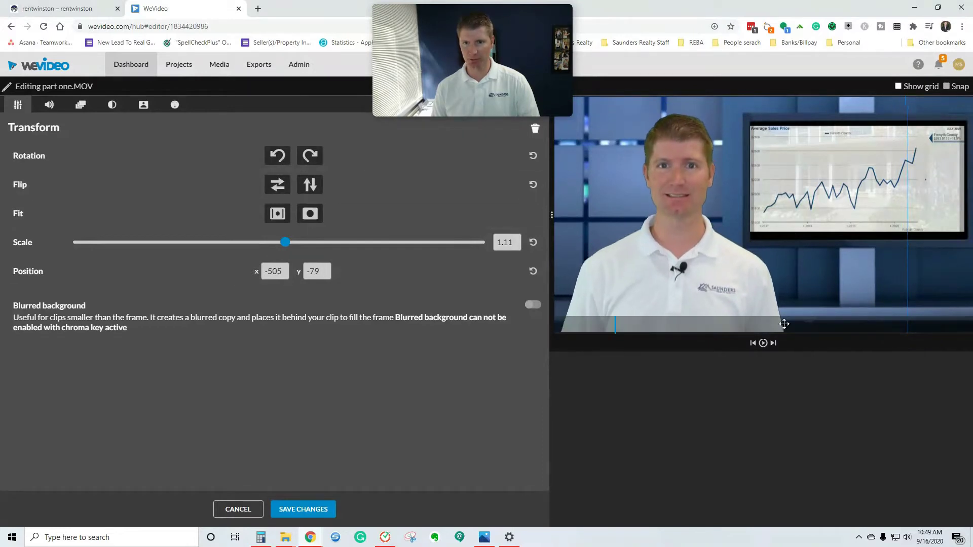
left_click(763, 344)
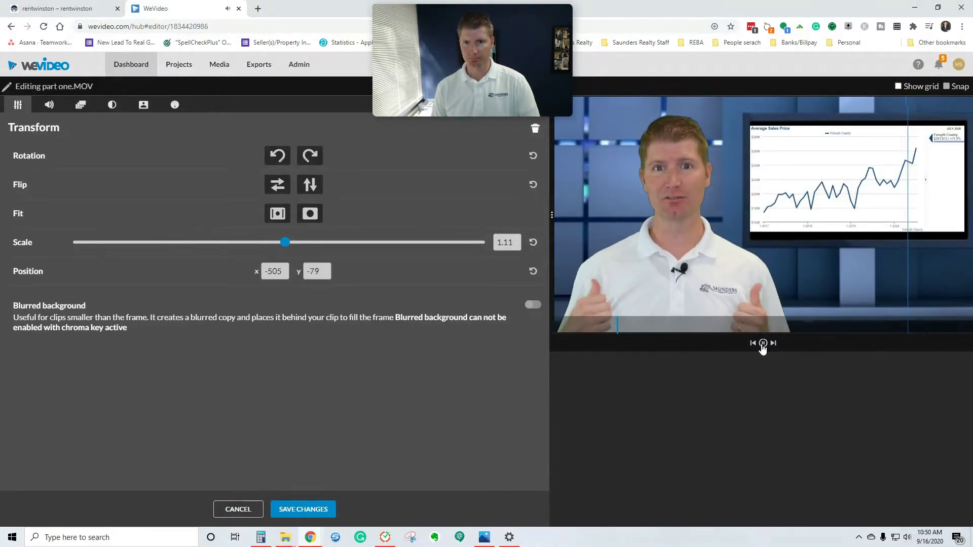
left_click(762, 345)
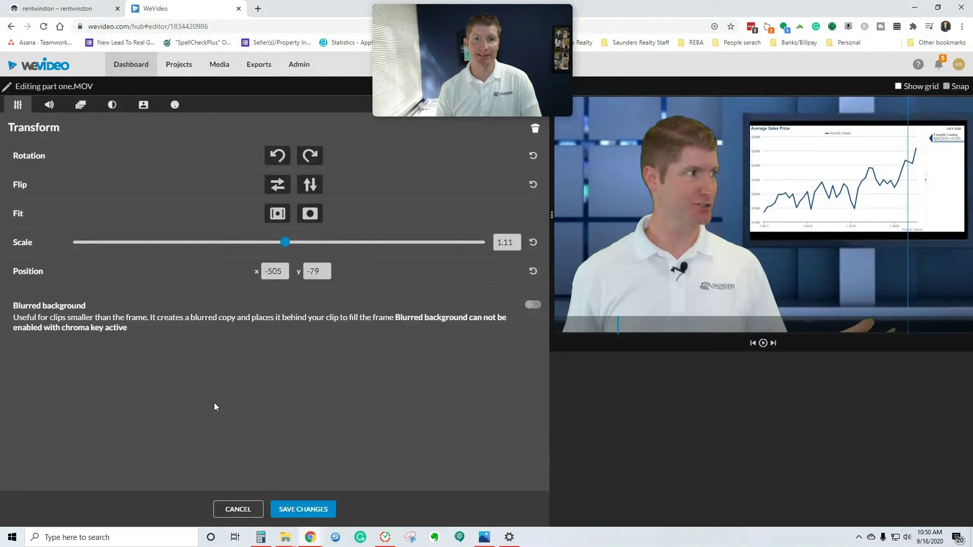
left_click(297, 509)
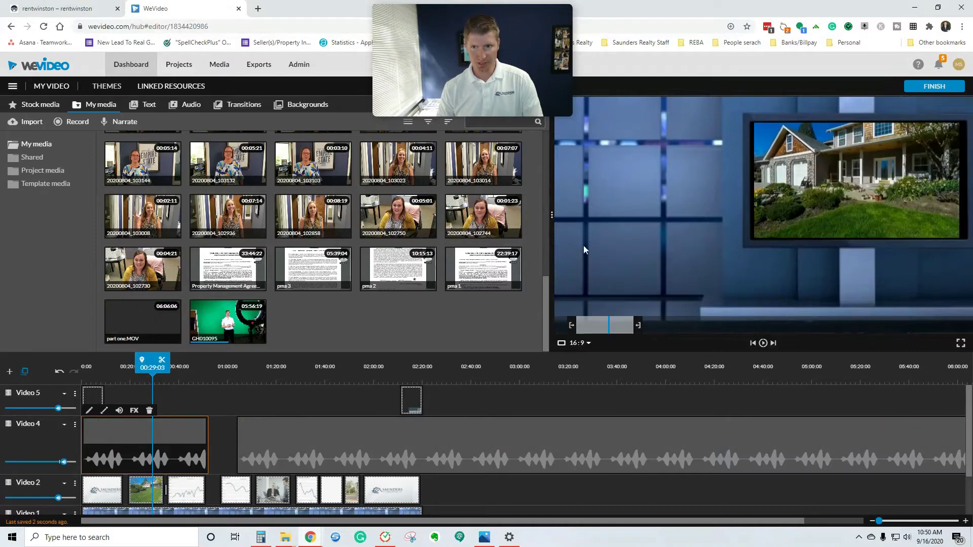
Bring Video 1 and Audio 1 into view and move the playhead to about 02:28.
scroll(194, 386, "down", 1)
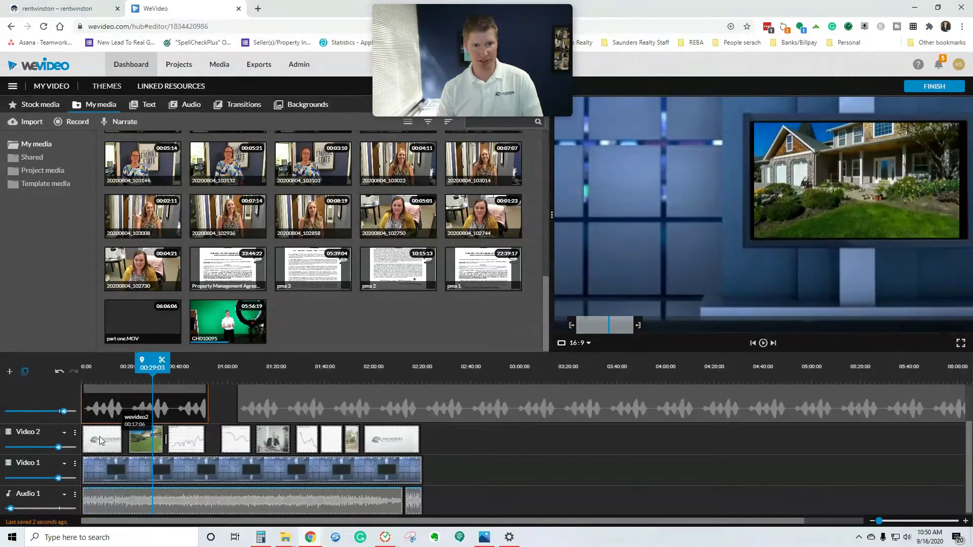
left_click_drag(155, 359, 92, 359)
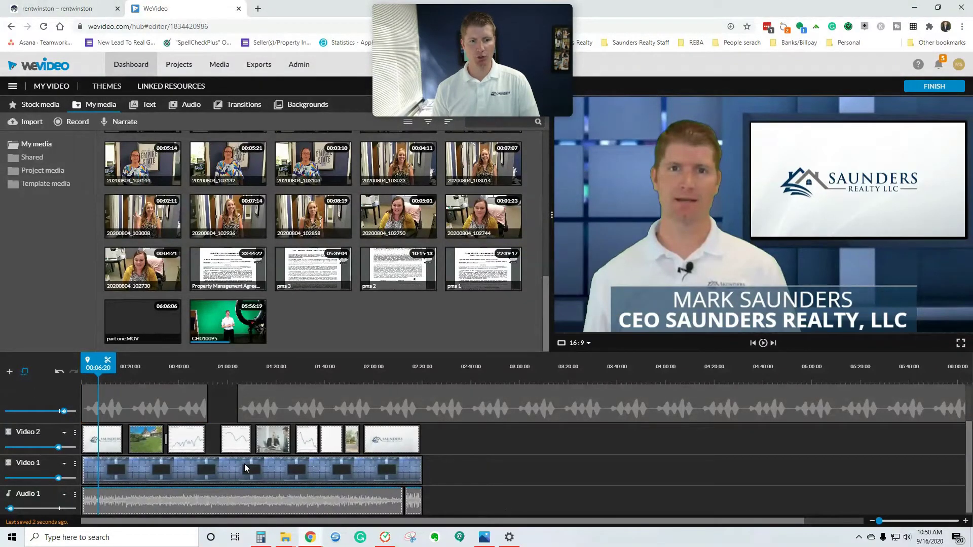
left_click_drag(185, 368, 442, 369)
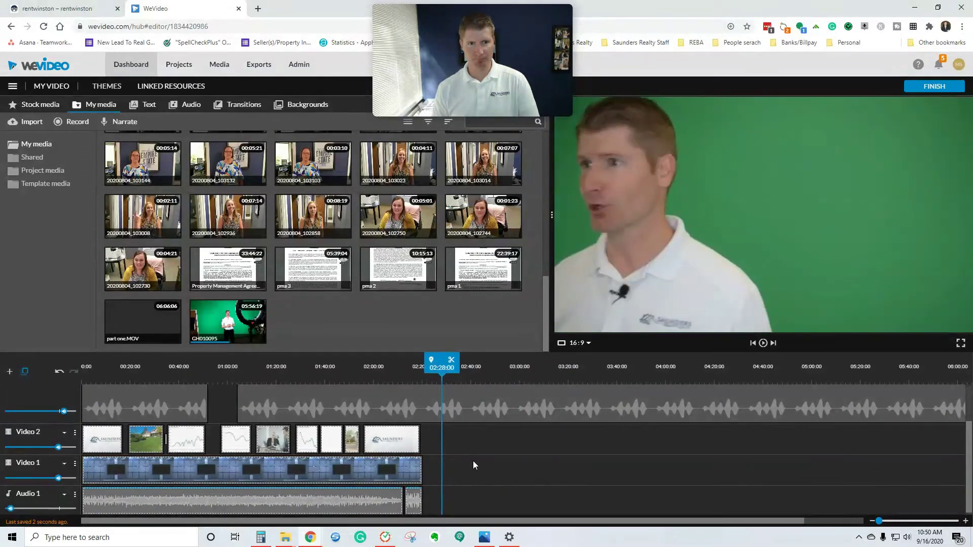
Search stock media for 'green screen background' and place Clean Studio Virtual Background on Video 1 near 02:32.
left_click(40, 104)
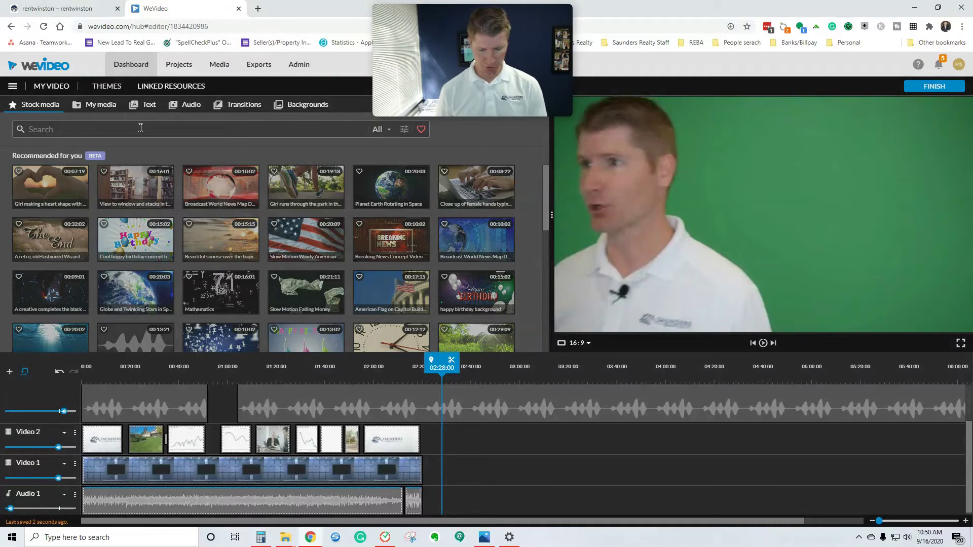
type("g")
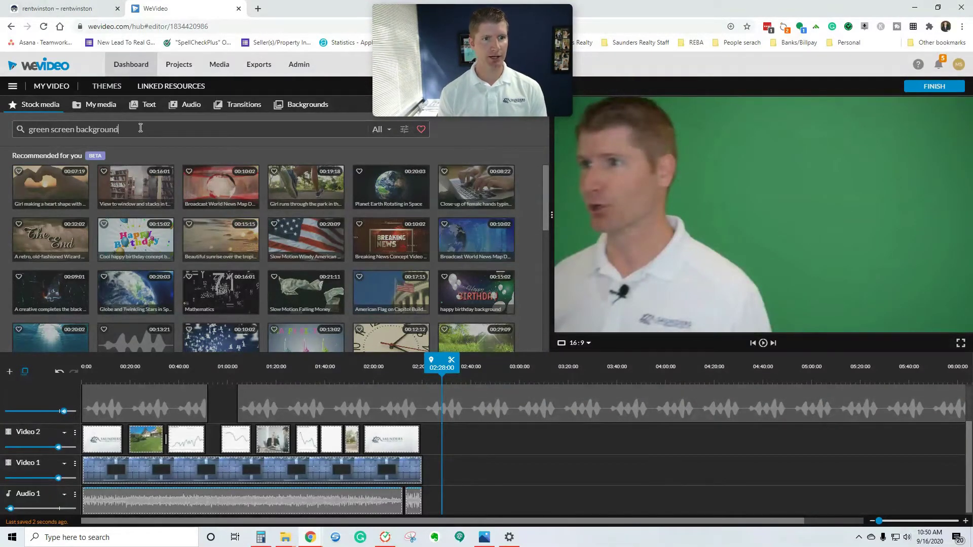
type("reen screen background")
key("Return")
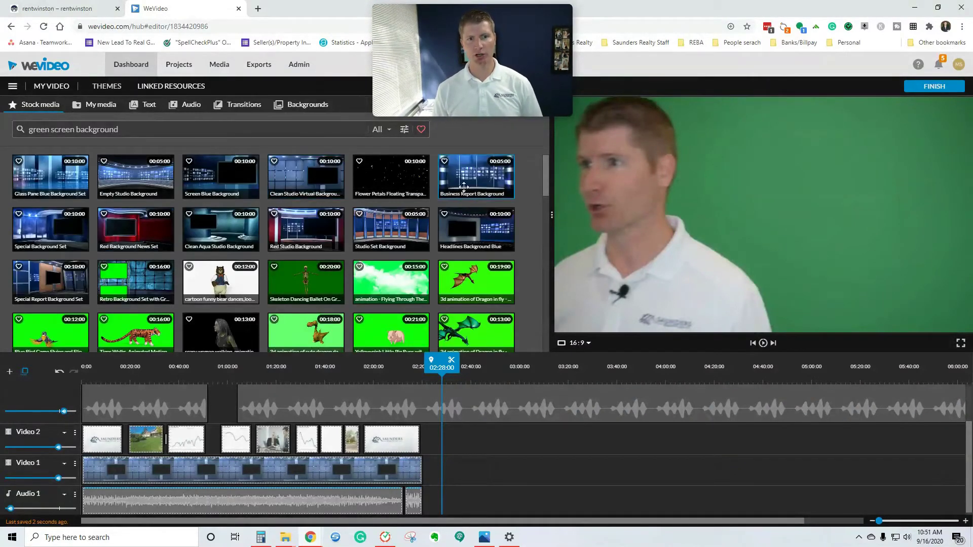
left_click(290, 171)
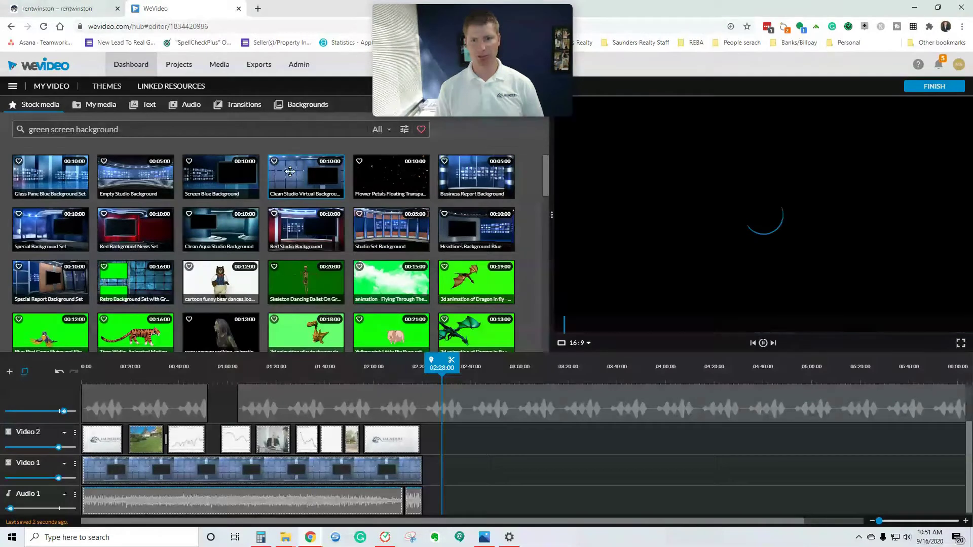
left_click_drag(290, 171, 465, 469)
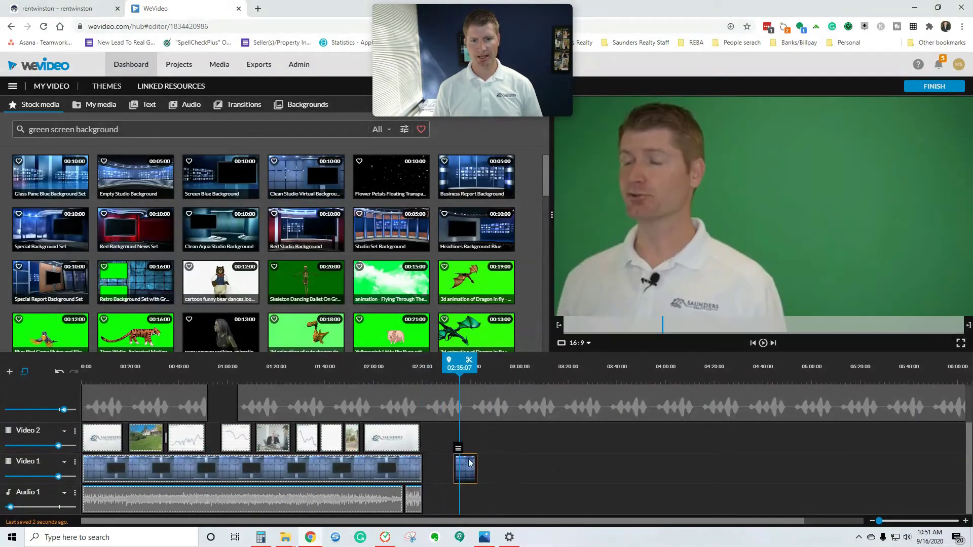
Push the second presenter clip later to about 03:07 and view the empty studio at 02:36.
left_click_drag(298, 396, 598, 405)
left_click_drag(540, 359, 355, 360)
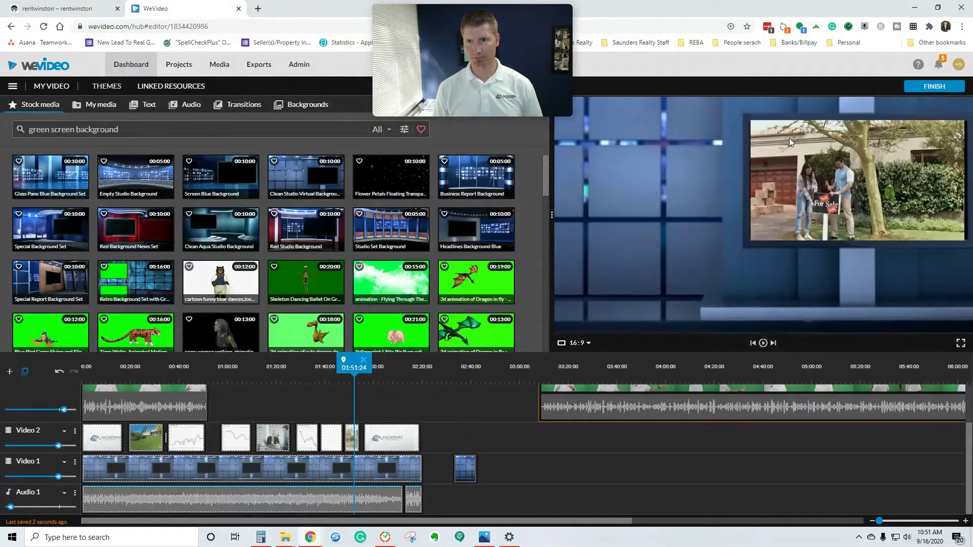
left_click_drag(354, 361, 458, 359)
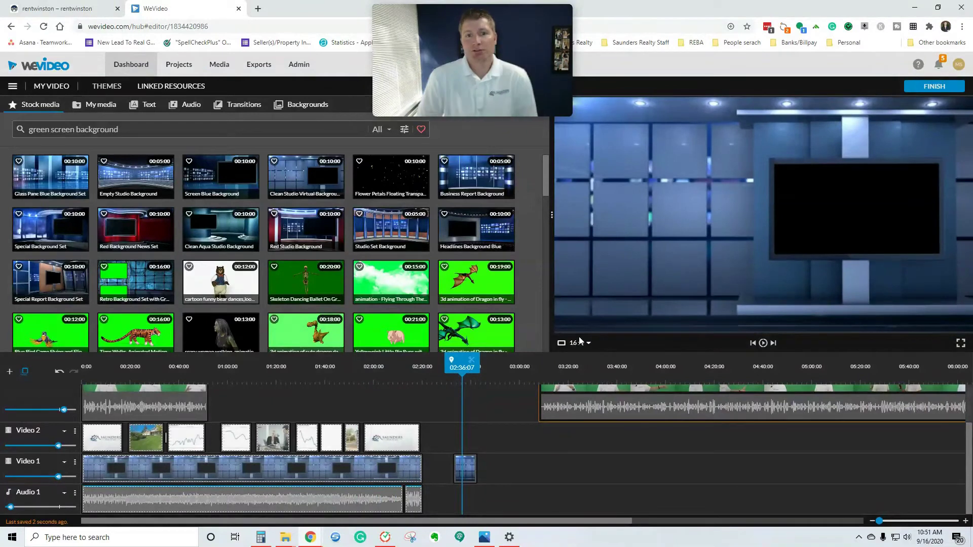
Scale the Clean Studio Virtual Background to 1.28 at position -431, -223 and save.
double_click(471, 469)
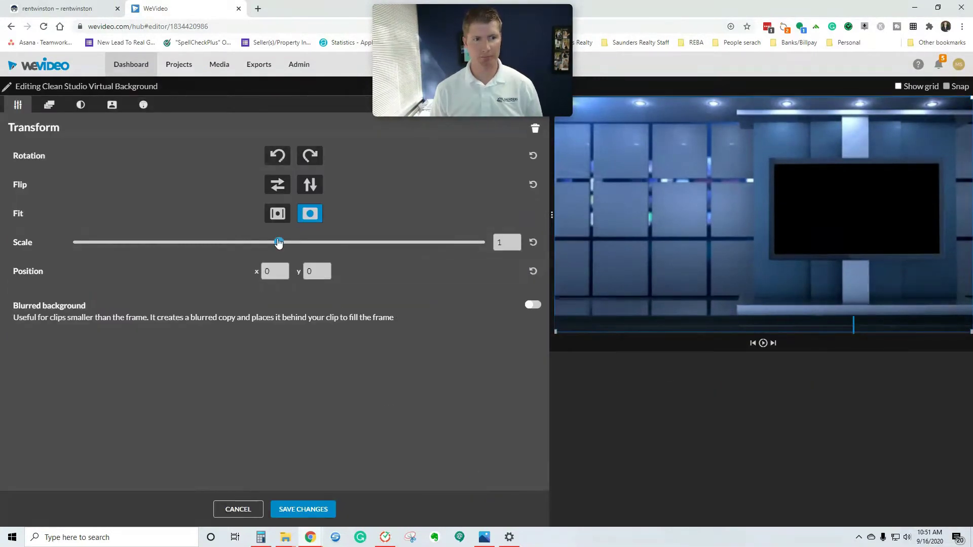
mouse_move(279, 242)
left_mouse_down()
mouse_move(304, 242)
mouse_move(287, 242)
left_mouse_up()
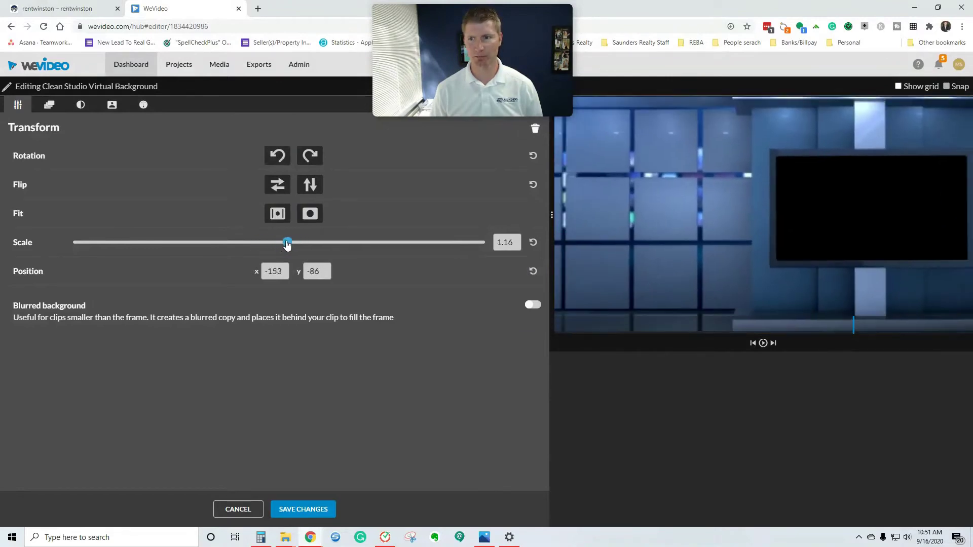
left_click_drag(838, 241, 825, 242)
left_click_drag(287, 243, 293, 242)
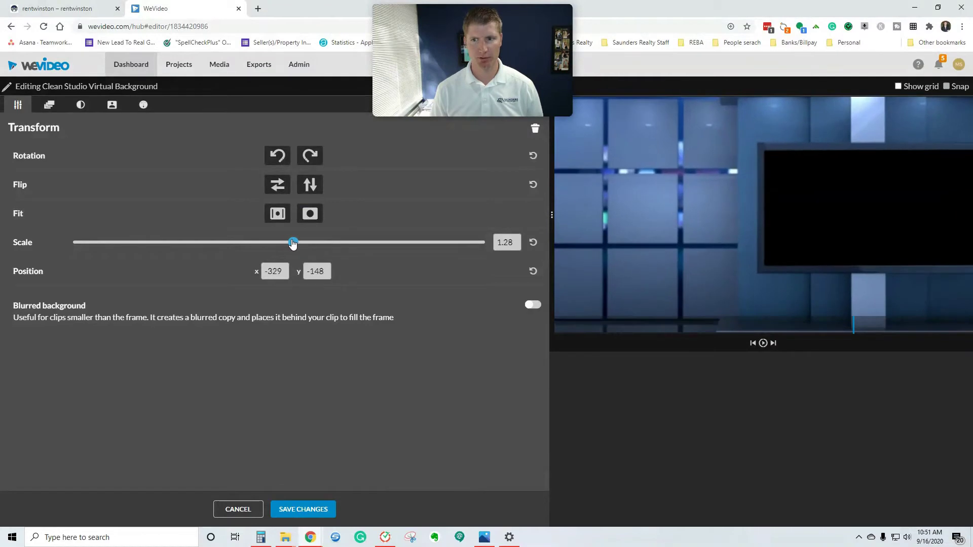
left_click_drag(861, 257, 839, 241)
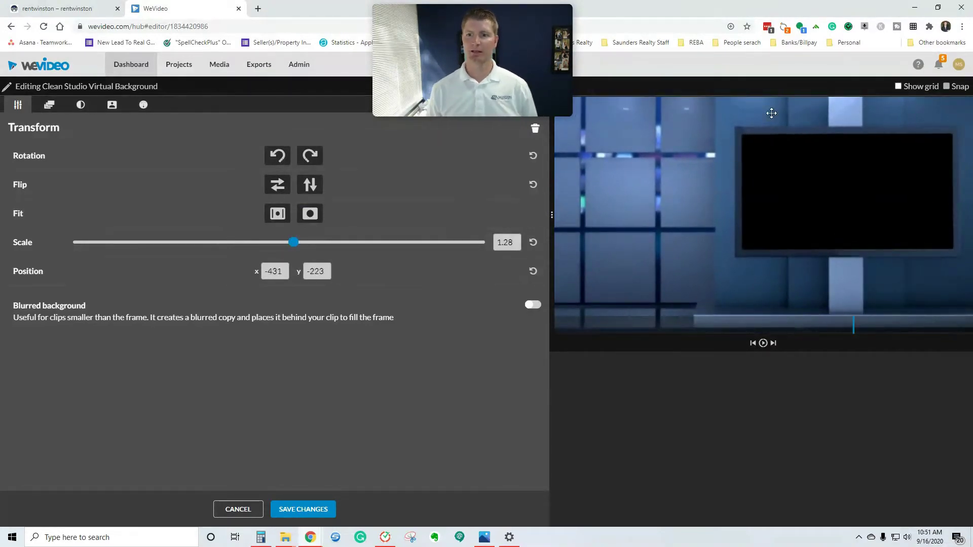
left_click(315, 508)
Move the Saunders logo clip to about 02:30 and fit it onto the studio screen at scale 0.52, position 848, 168.
left_click_drag(403, 447, 471, 444)
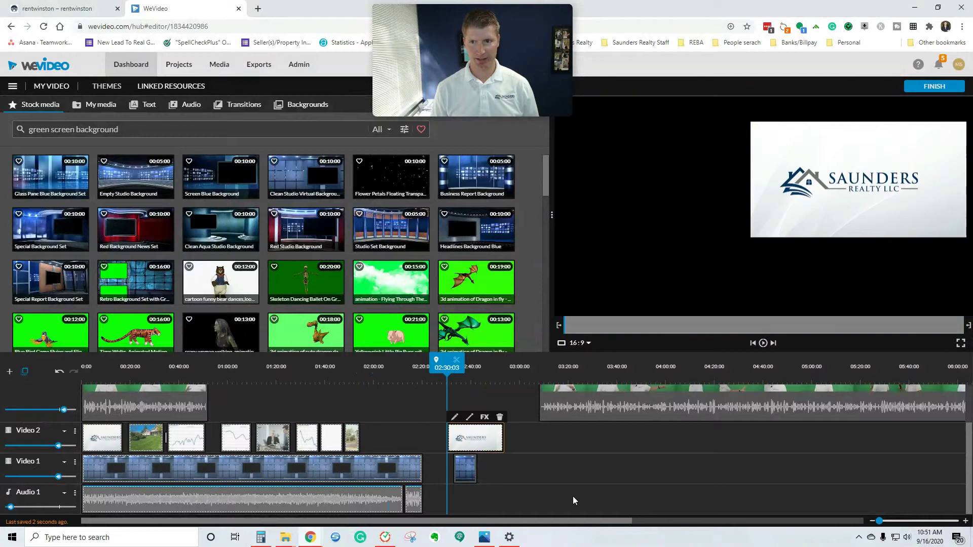
left_click_drag(444, 358, 454, 358)
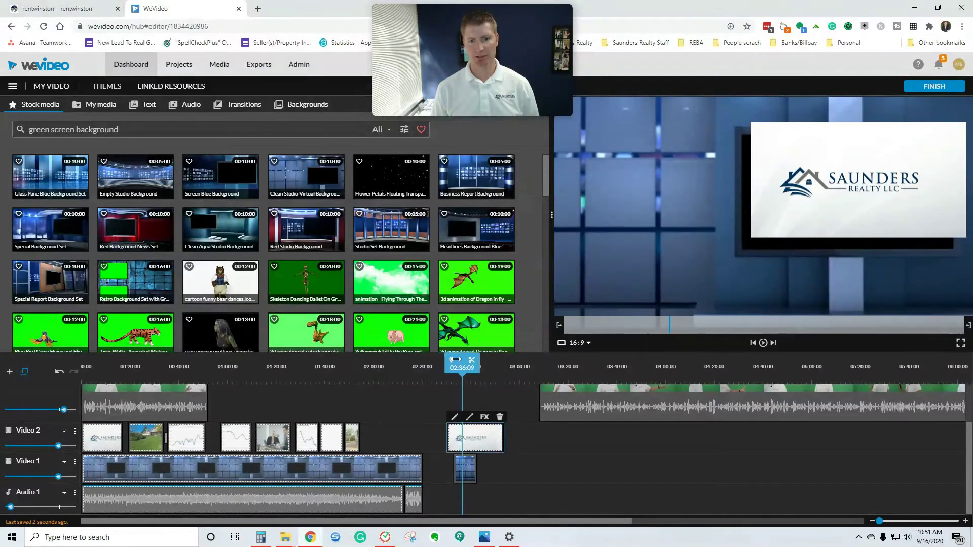
double_click(475, 433)
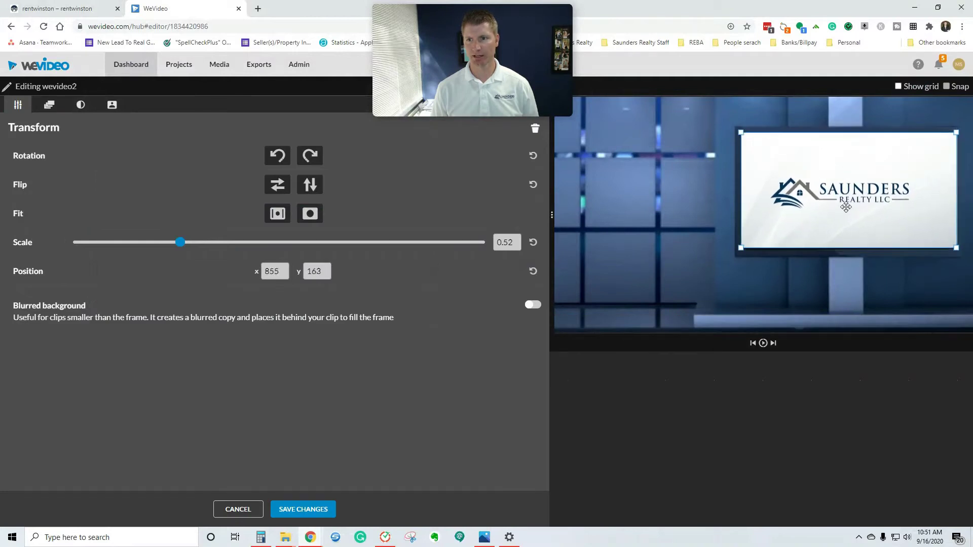
left_click_drag(846, 206, 843, 208)
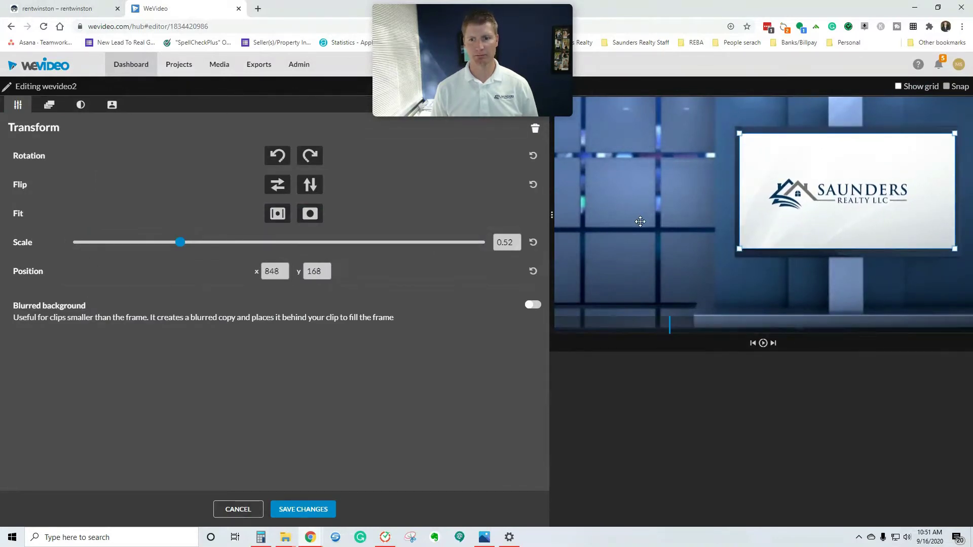
left_click(303, 510)
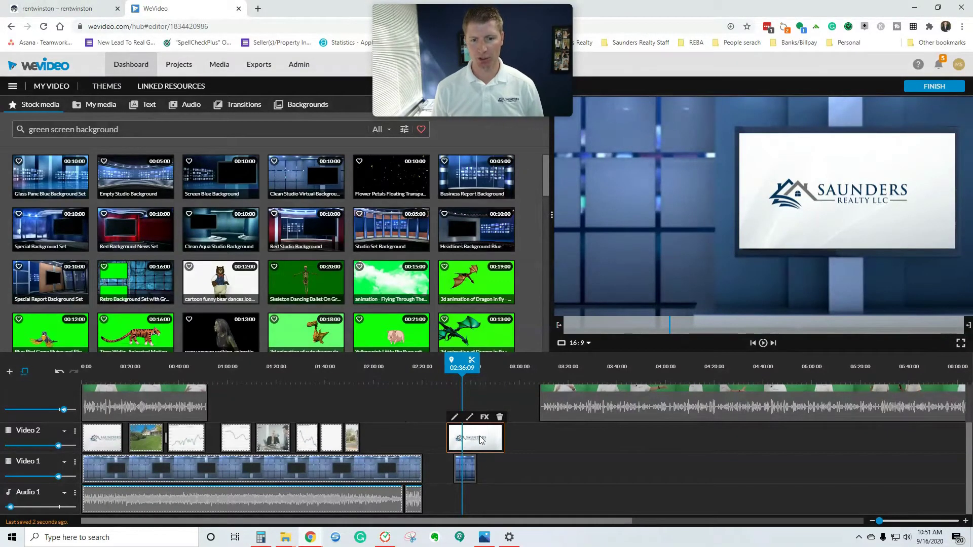
Rearrange the logo clips near 2:31 and delete the stray Saunders logo clip.
left_click_drag(481, 439, 526, 475)
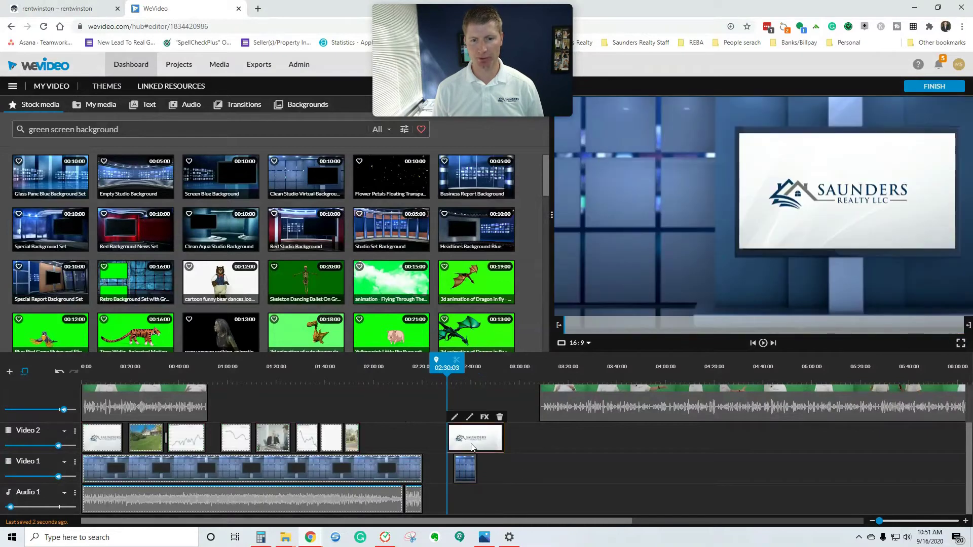
left_click_drag(472, 447, 516, 446)
left_click_drag(465, 469, 458, 387)
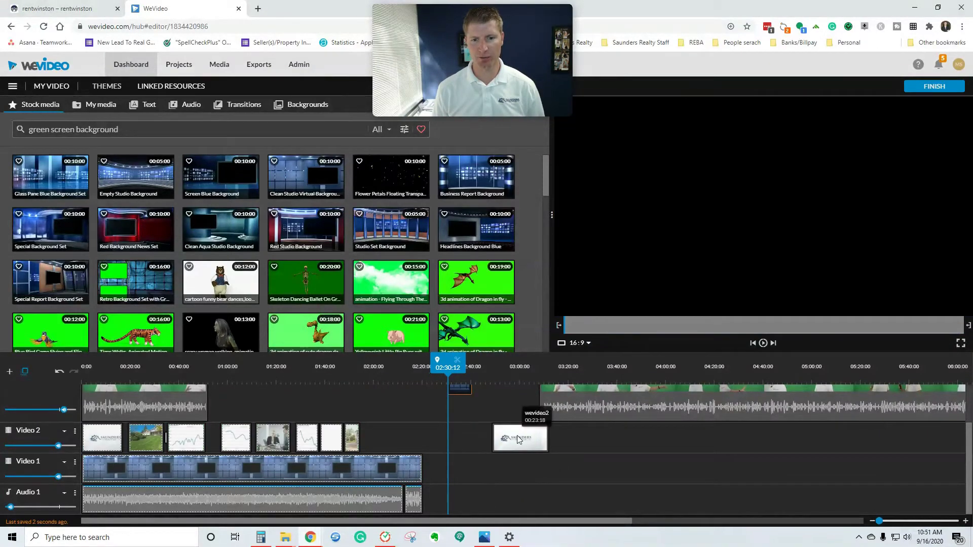
left_click_drag(517, 439, 474, 439)
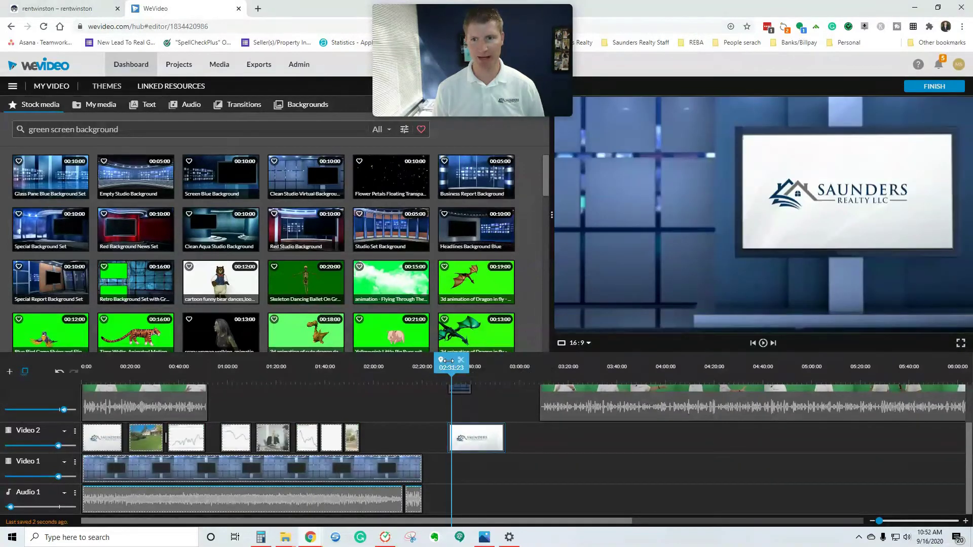
left_click_drag(448, 360, 455, 360)
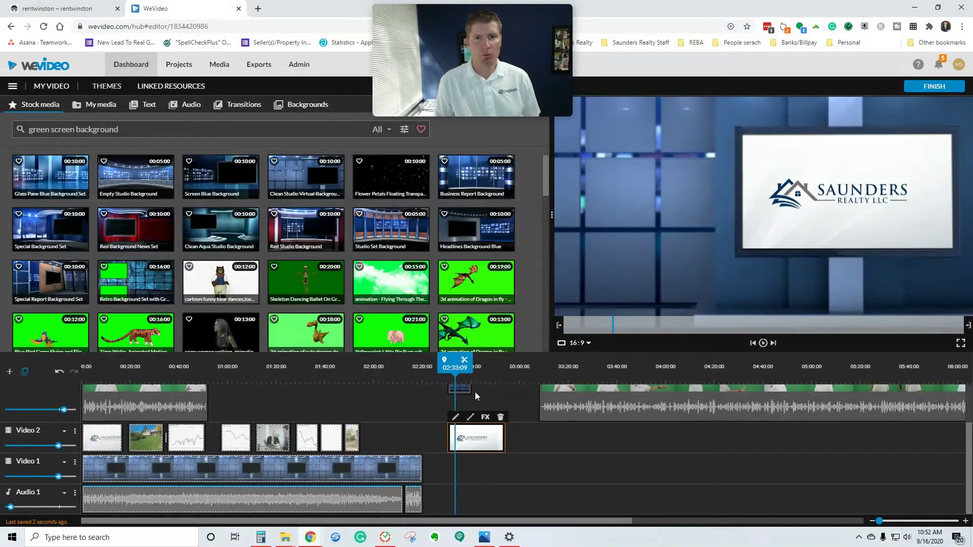
left_click_drag(455, 369, 481, 446)
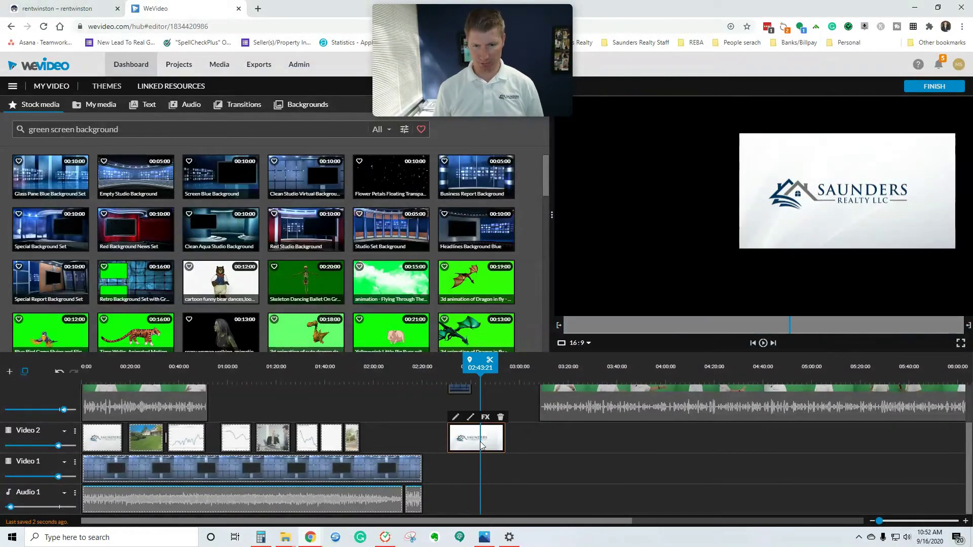
key("Delete")
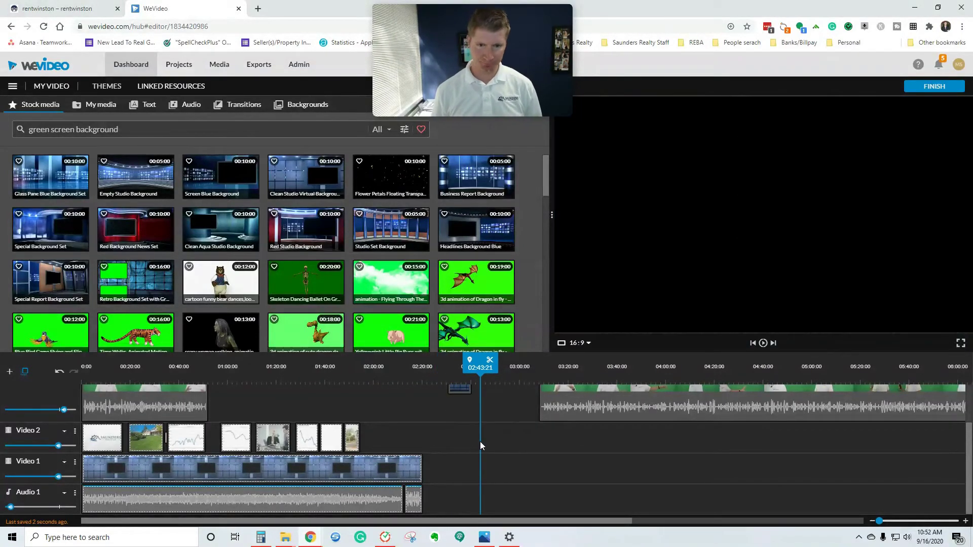
Drop Clean Studio Virtual Background onto Video 1 near 2:30 and scrub the timeline to review.
left_click(459, 392)
left_click_drag(459, 393, 458, 467)
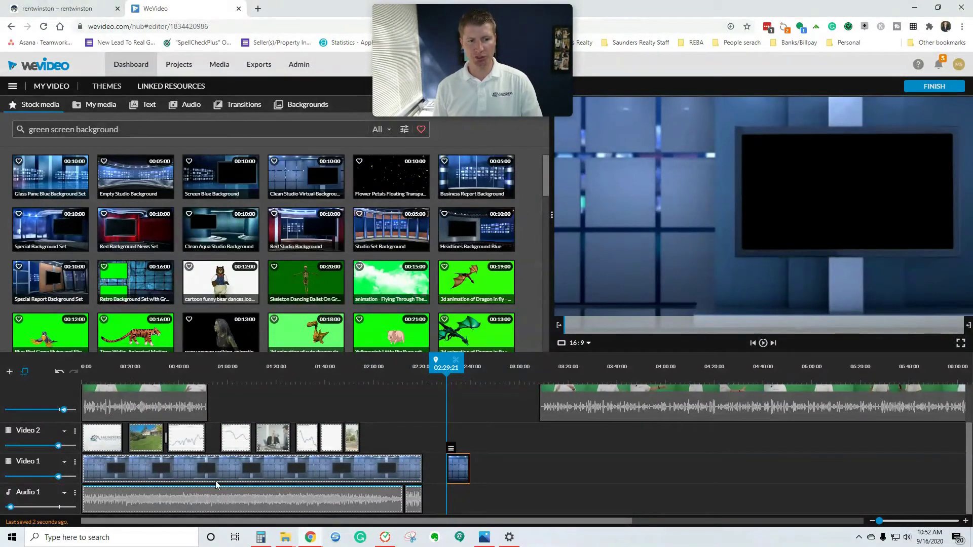
left_click_drag(304, 384, 275, 389)
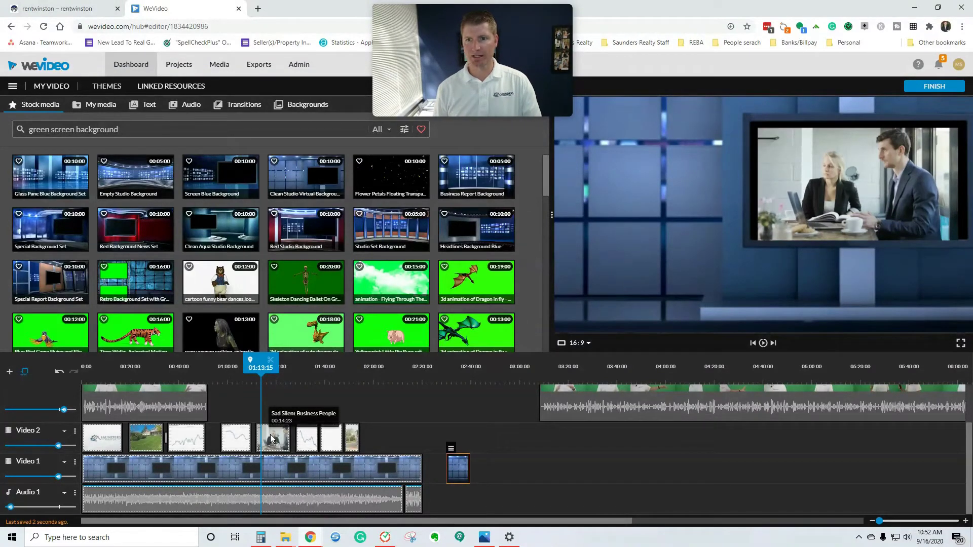
left_click_drag(264, 355, 153, 361)
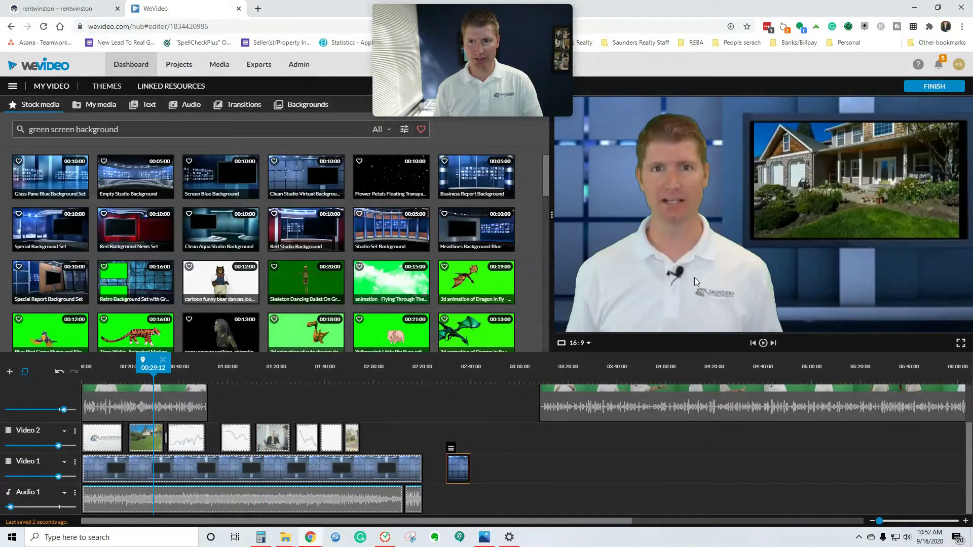
mouse_move(153, 366)
left_mouse_down()
mouse_move(168, 367)
mouse_move(141, 368)
left_mouse_up()
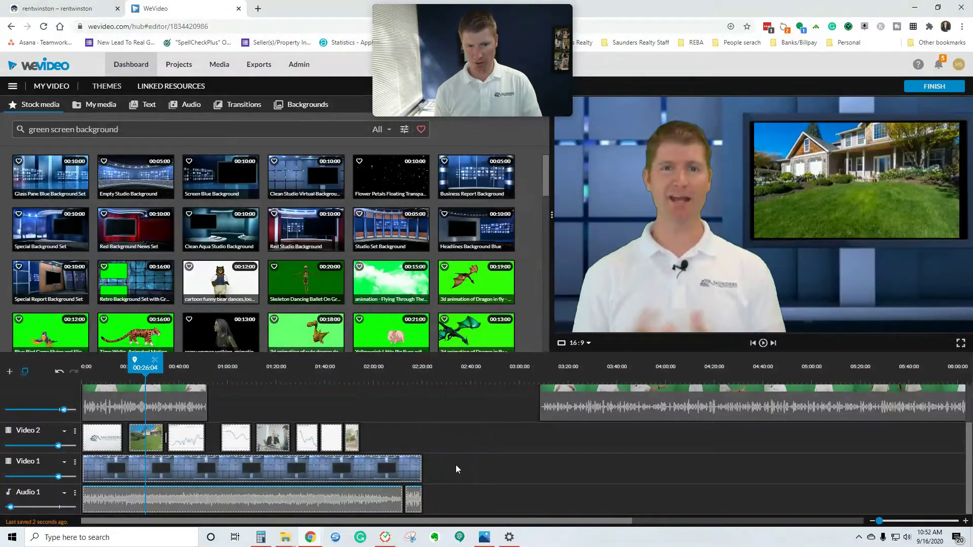
left_click_drag(168, 357, 254, 366)
scroll(482, 503, "up", 1)
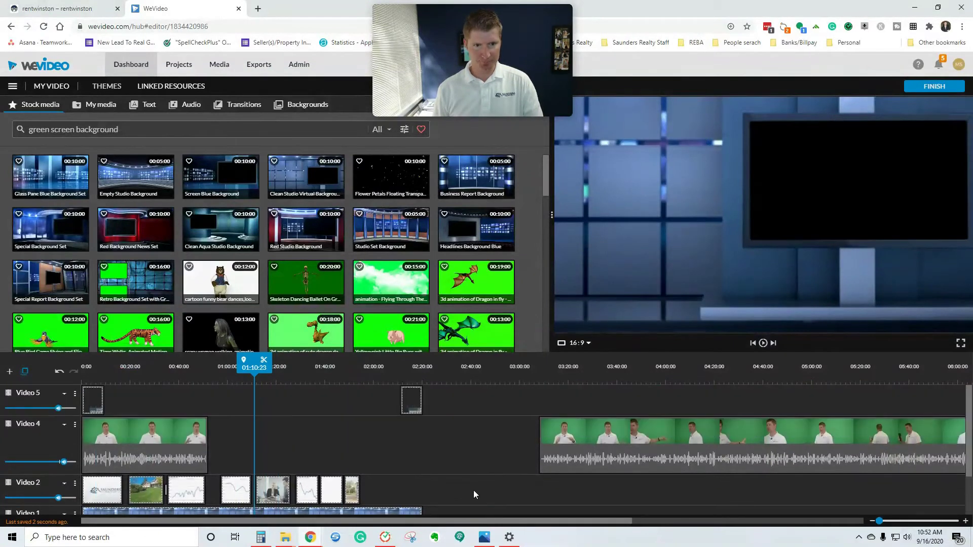
scroll(474, 490, "down", 1)
key("space")
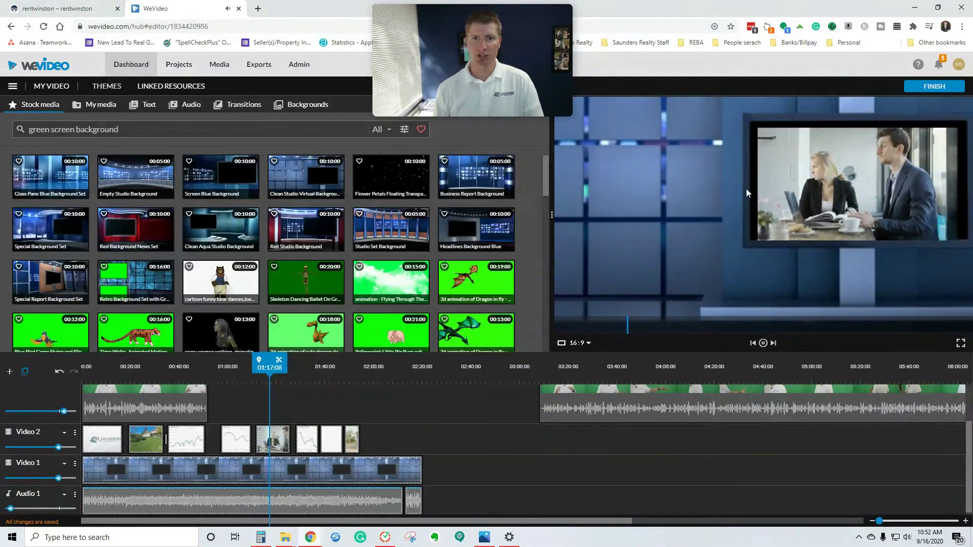
left_click(272, 363)
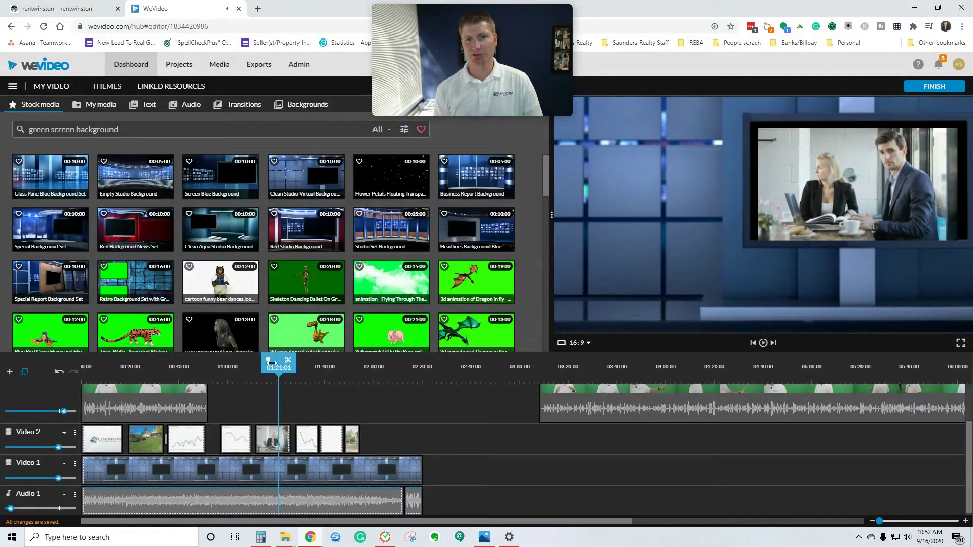
left_click_drag(272, 362, 82, 363)
scroll(397, 447, "up", 1)
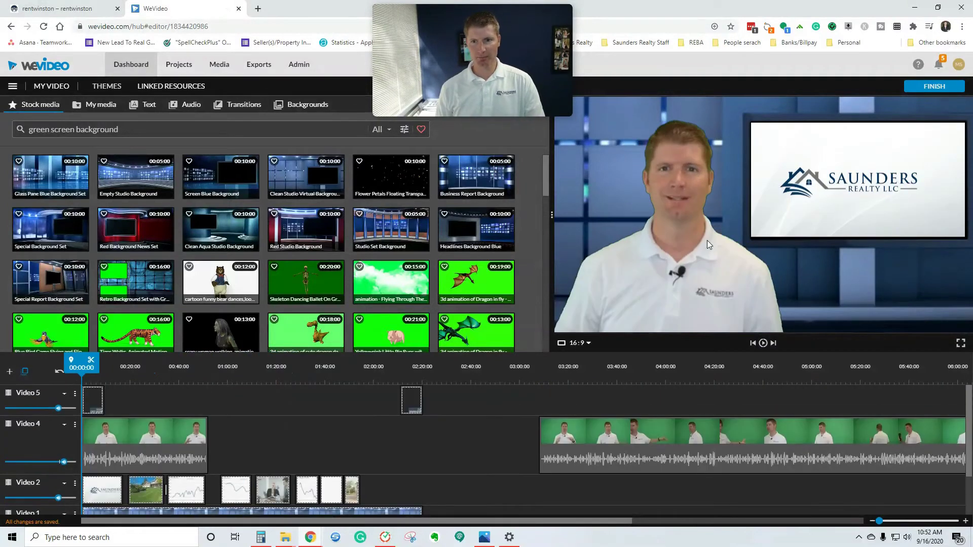
key("space")
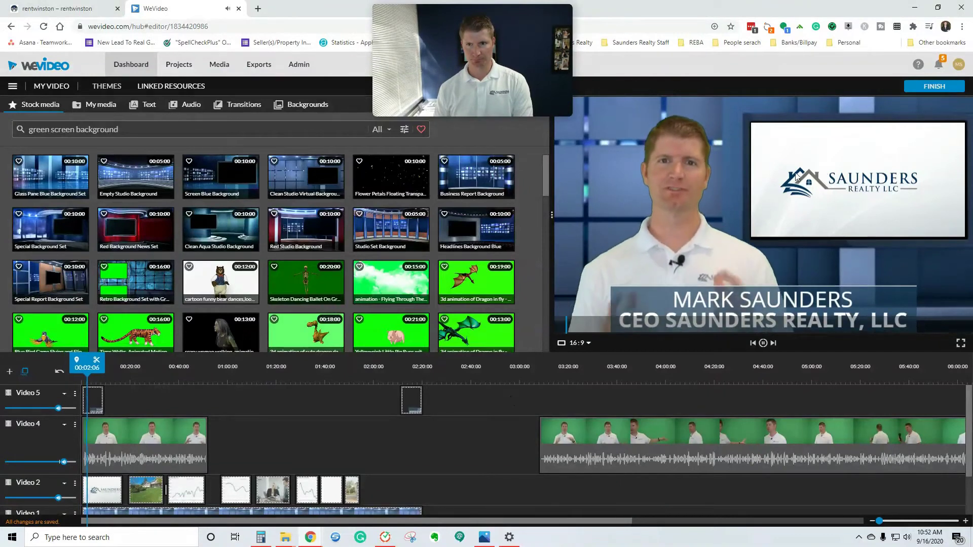
key("space")
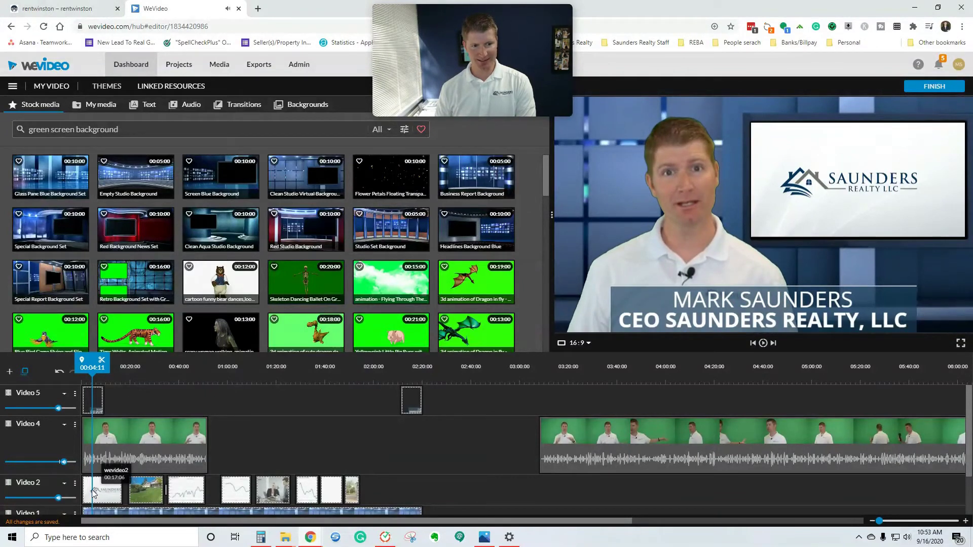
Split the opening Saunders logo clip at 0:04 and delete the remaining segment.
scroll(73, 453, "down", 1)
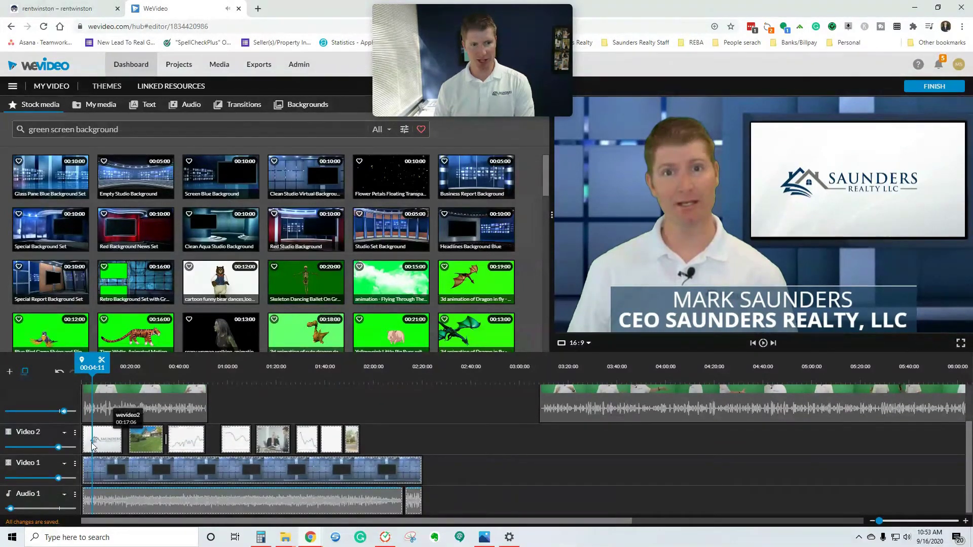
left_click_drag(102, 361, 100, 360)
left_click(101, 362)
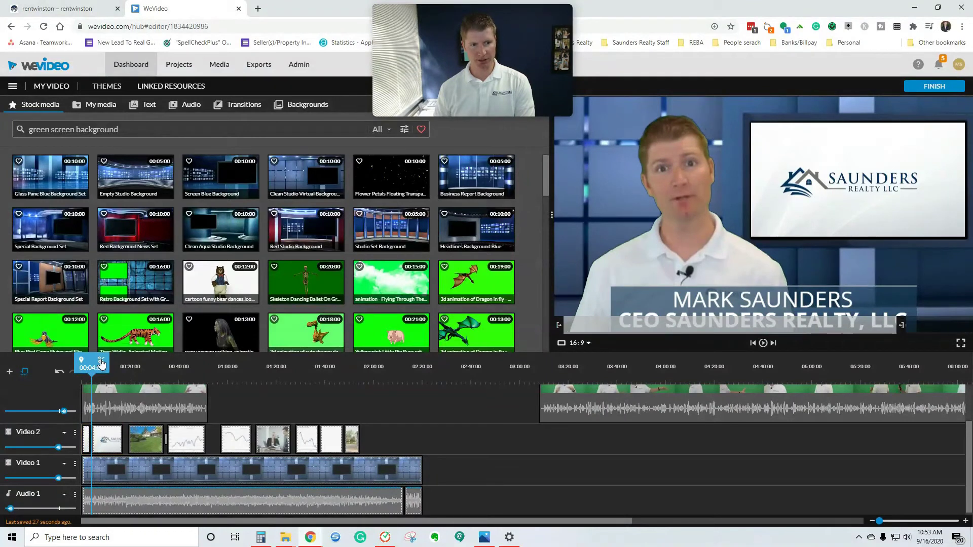
left_click(104, 441)
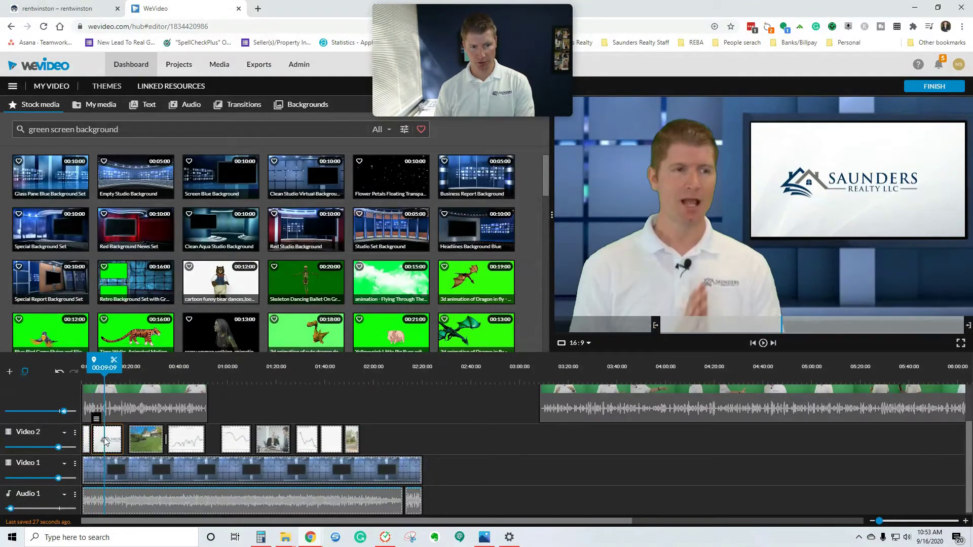
key("Delete")
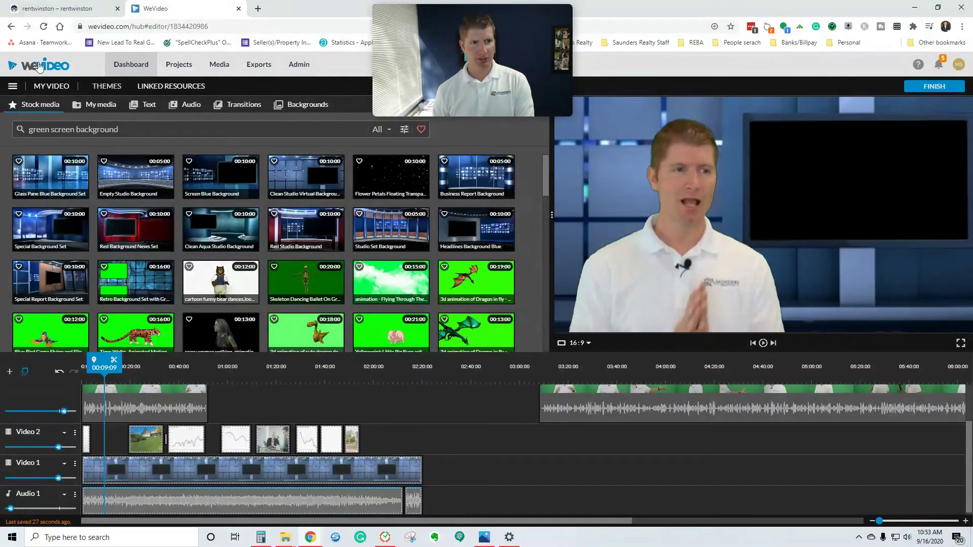
Place the spmscreen logo from My media into the gap on Video 2 and select it.
left_click(100, 108)
scroll(439, 213, "down", 5)
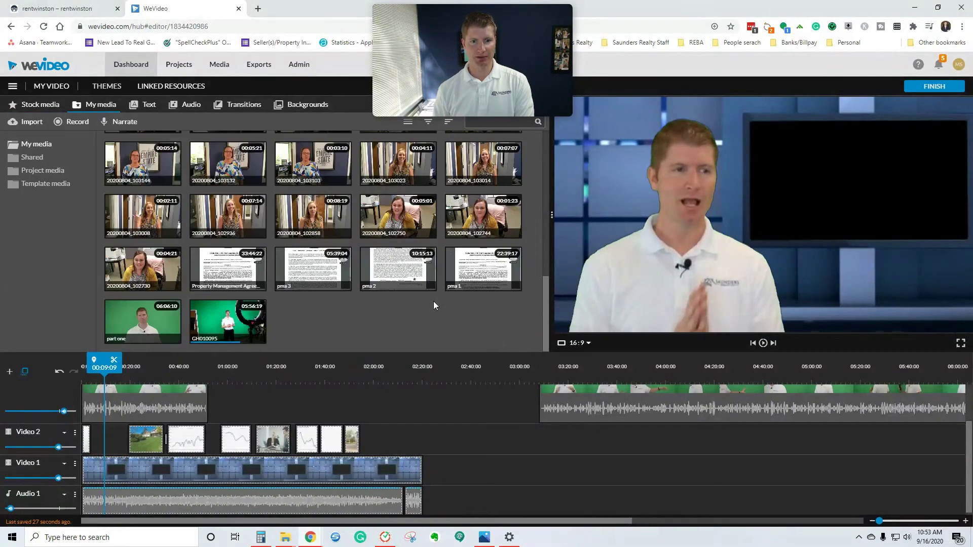
scroll(444, 312, "down", 3)
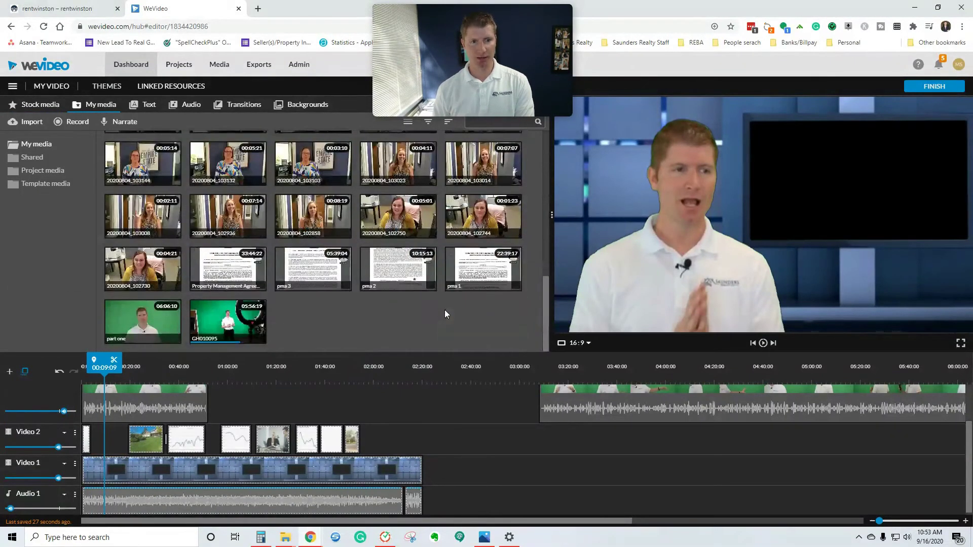
scroll(425, 314, "up", 4)
scroll(430, 326, "up", 10)
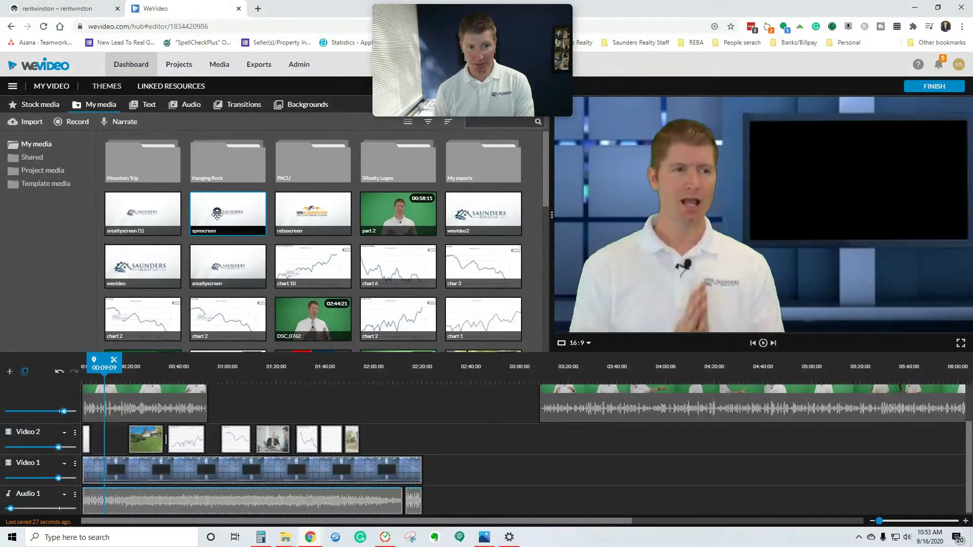
left_click_drag(217, 215, 102, 448)
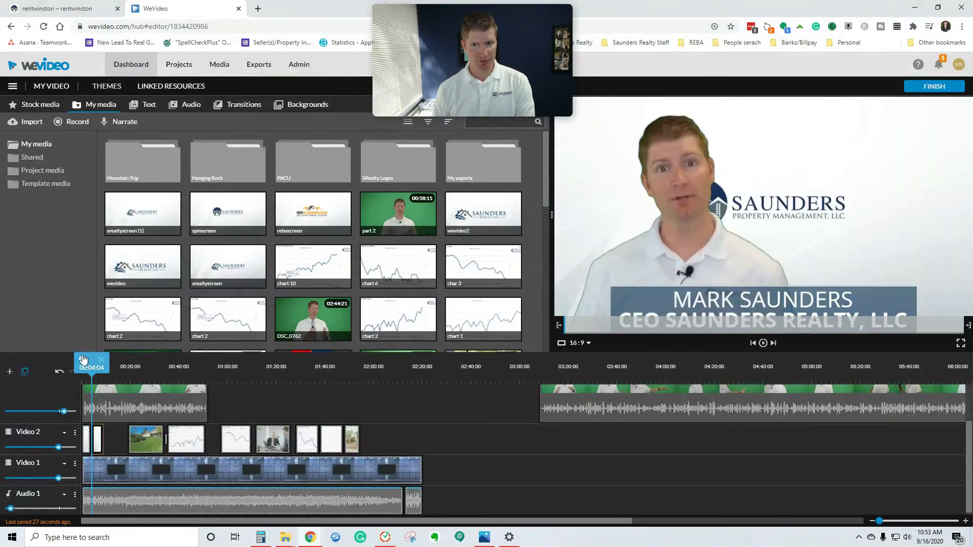
left_click(97, 439)
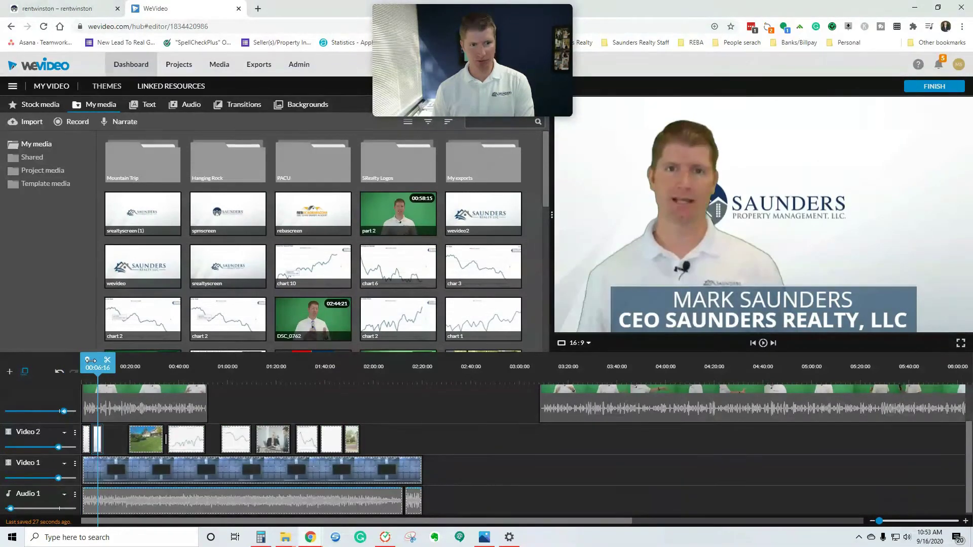
Scale the spmscreen logo to 0.5 and place it at 914, 118 on the studio's inset screen.
double_click(98, 438)
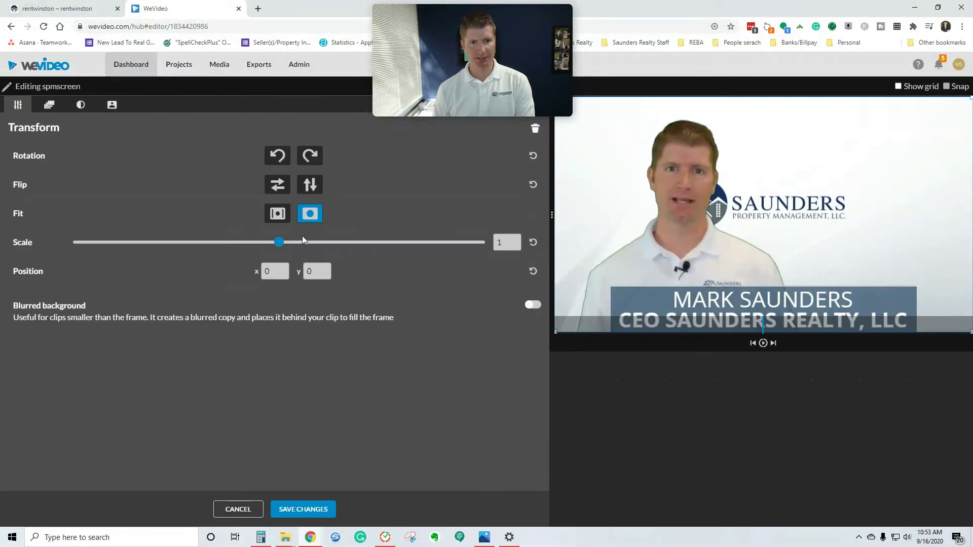
left_click_drag(280, 244, 192, 243)
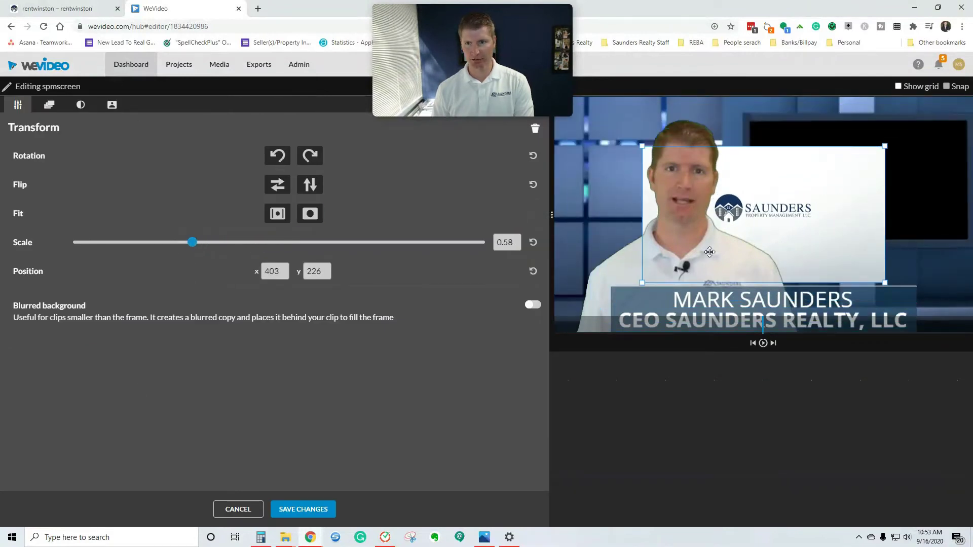
left_click_drag(734, 250, 766, 220)
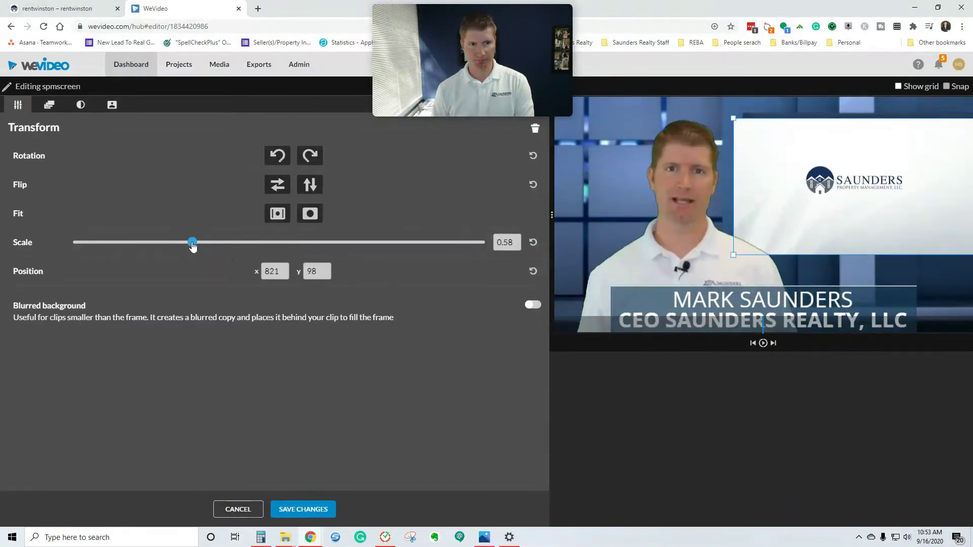
left_click_drag(192, 246, 174, 243)
left_click_drag(835, 225, 890, 209)
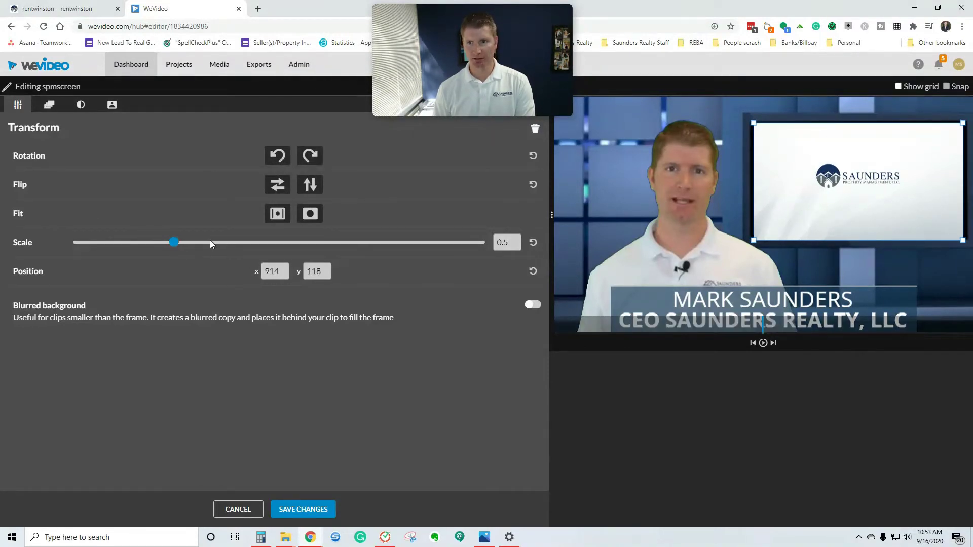
mouse_move(182, 242)
left_mouse_down()
mouse_move(221, 245)
mouse_move(159, 251)
mouse_move(178, 249)
left_mouse_up()
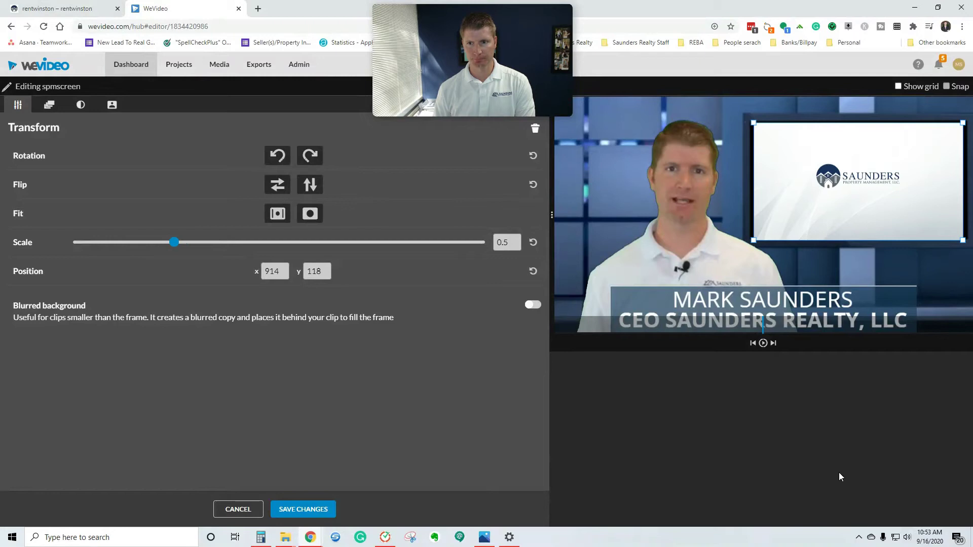
Save the spmscreen logo, then set the rebascreen logo to scale 0.51 at position 902, 106.
left_click(328, 516)
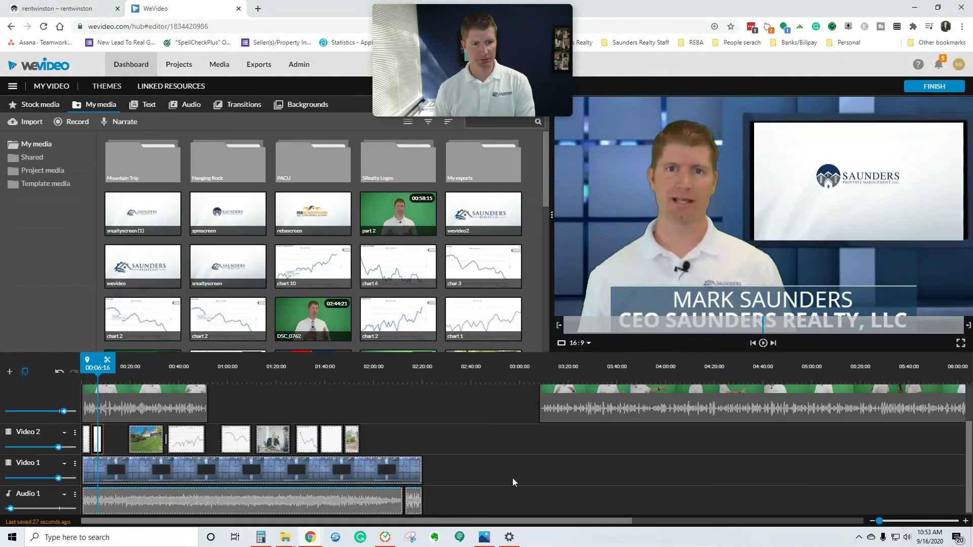
left_click(113, 447)
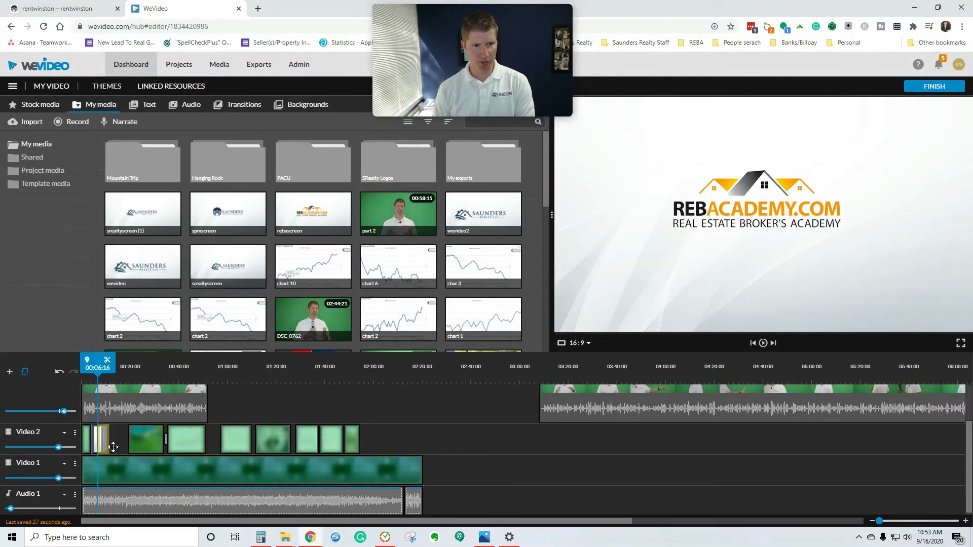
double_click(113, 447)
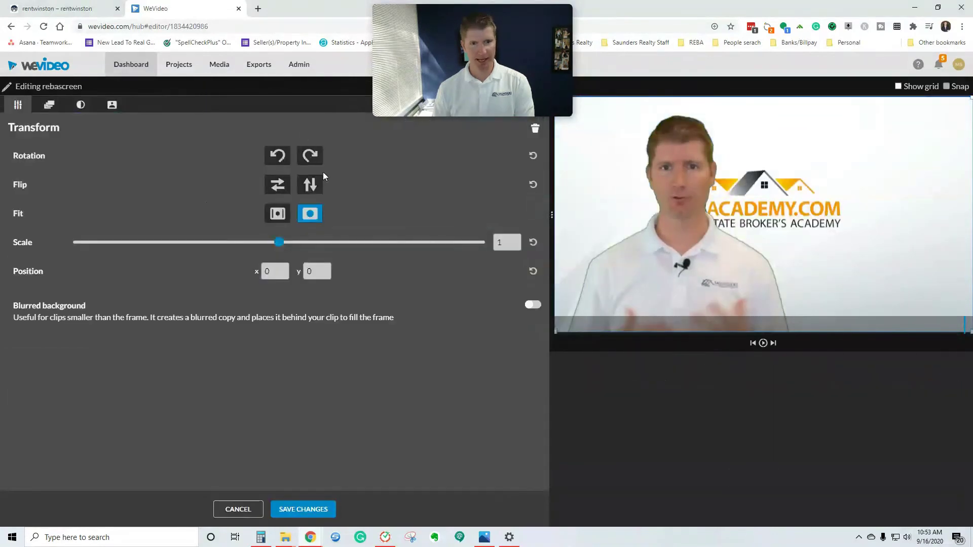
left_click_drag(278, 245, 173, 246)
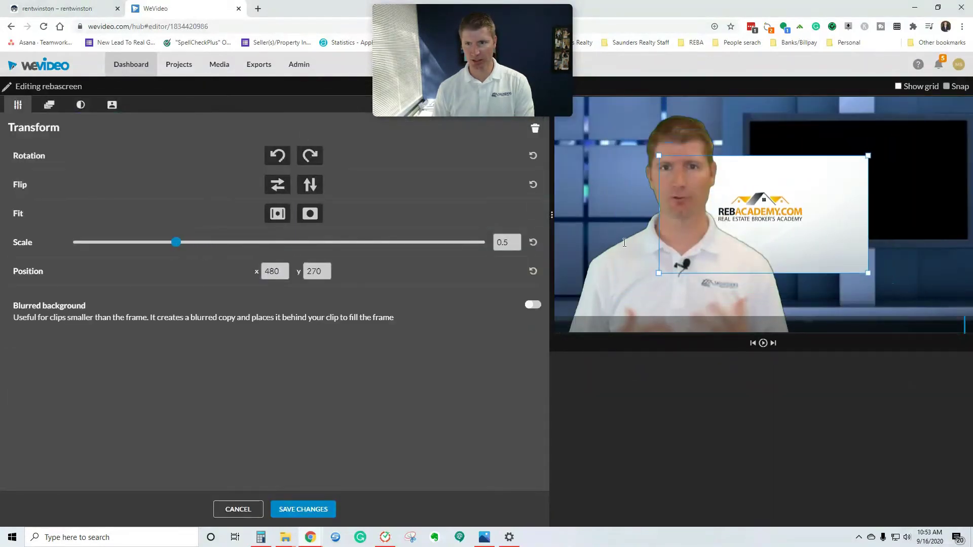
left_click_drag(848, 232, 912, 211)
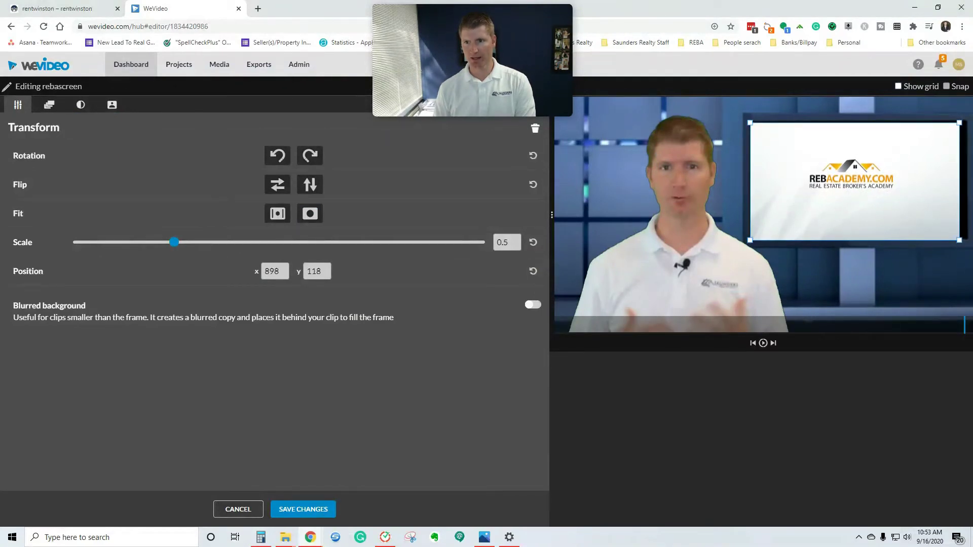
mouse_move(964, 242)
left_mouse_down()
mouse_move(971, 249)
mouse_move(964, 239)
left_mouse_up()
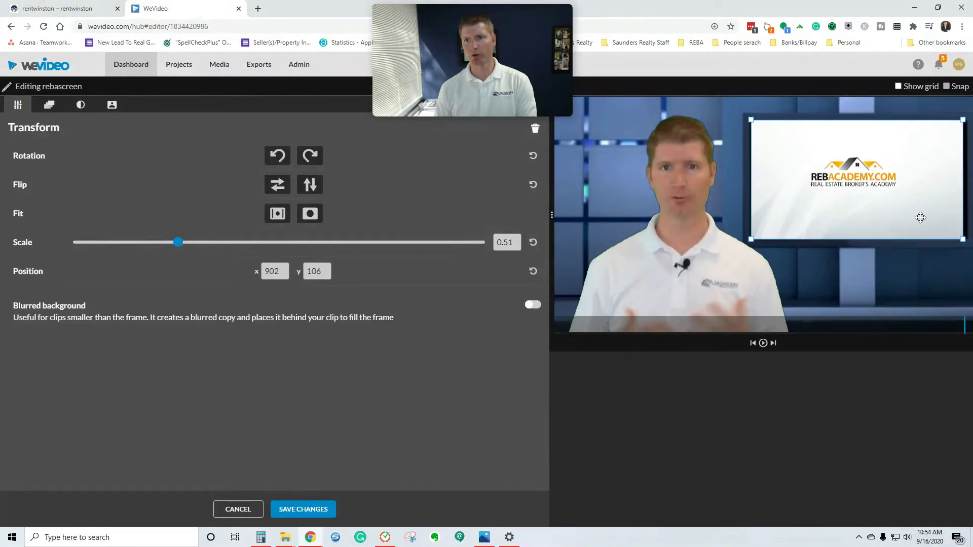
left_click(300, 509)
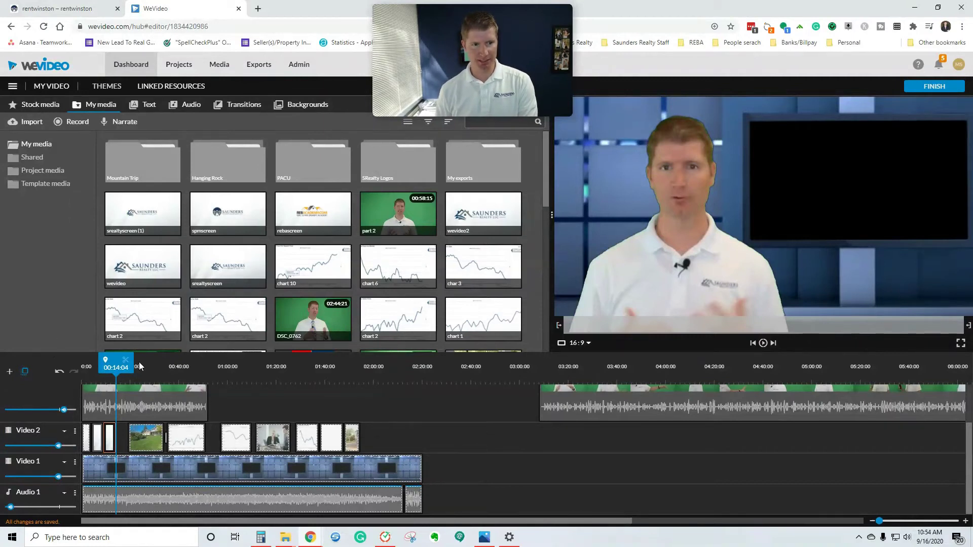
left_click_drag(116, 353, 84, 354)
key("space")
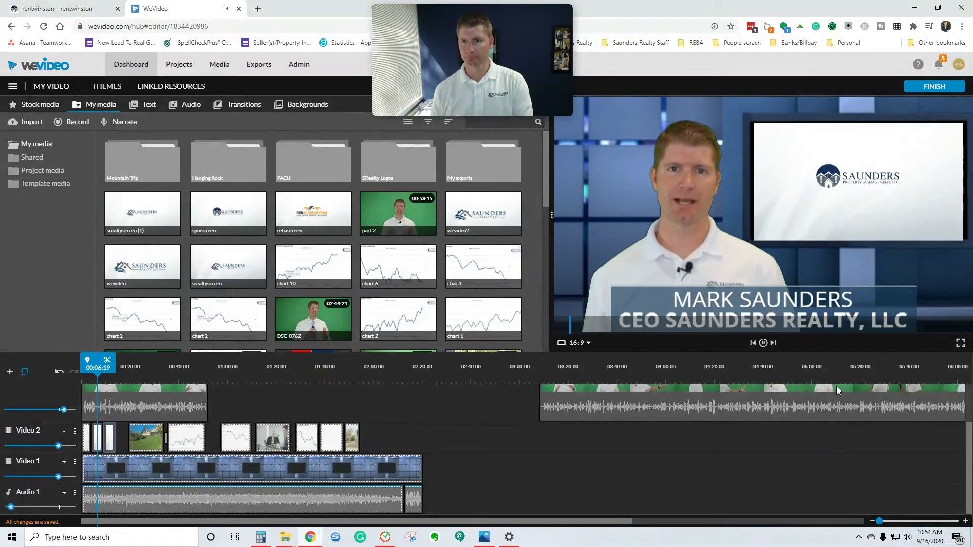
key("space")
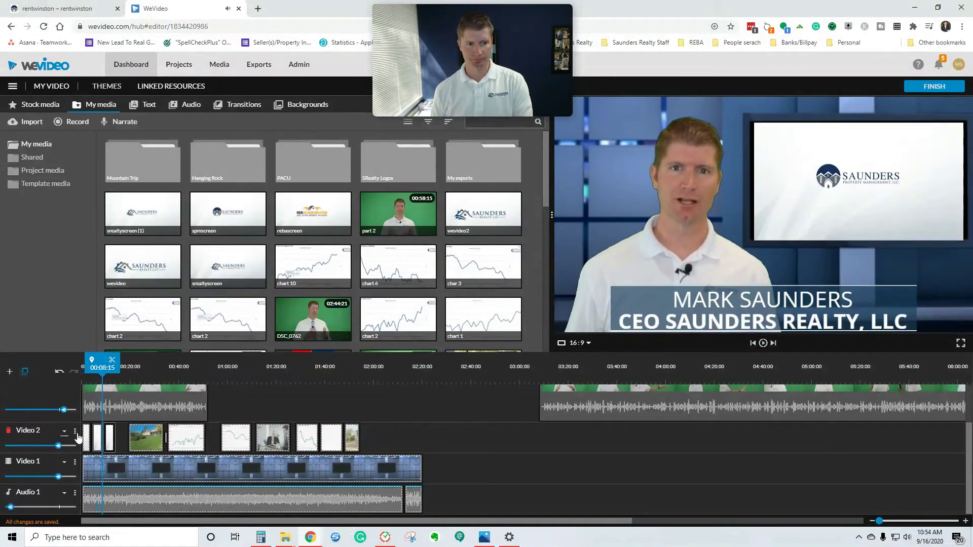
left_click(98, 437)
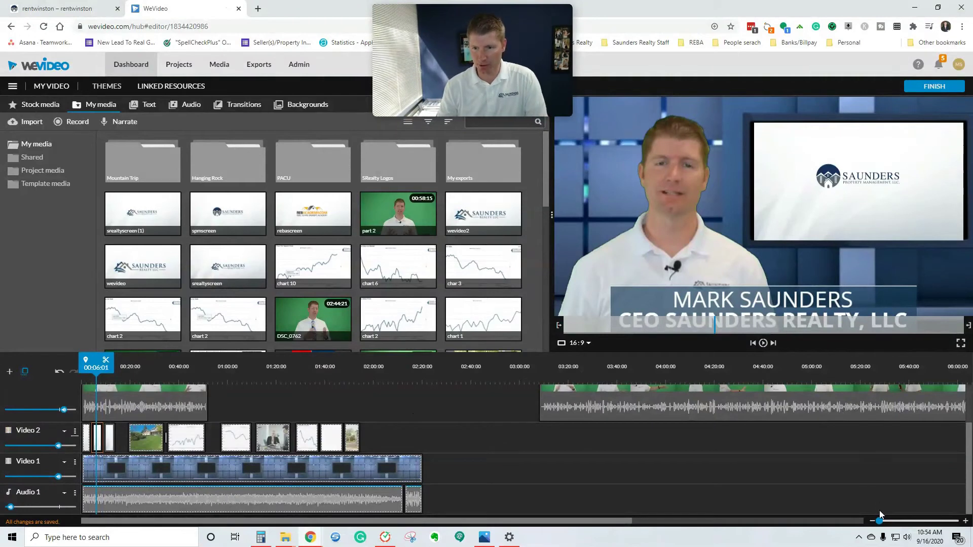
Move the spmscreen clip flush against the first logo clip and shorten its end.
scroll(130, 521, "up", 5)
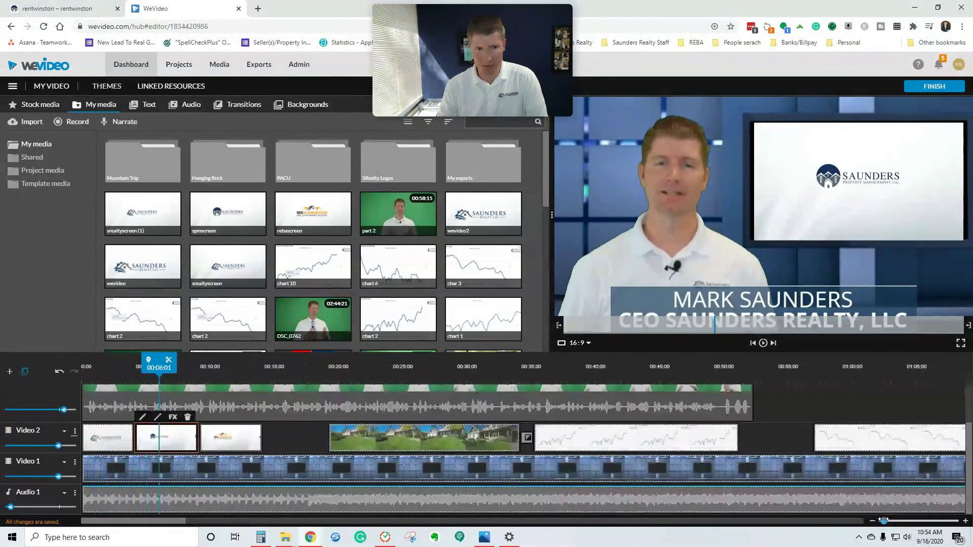
left_click(126, 439)
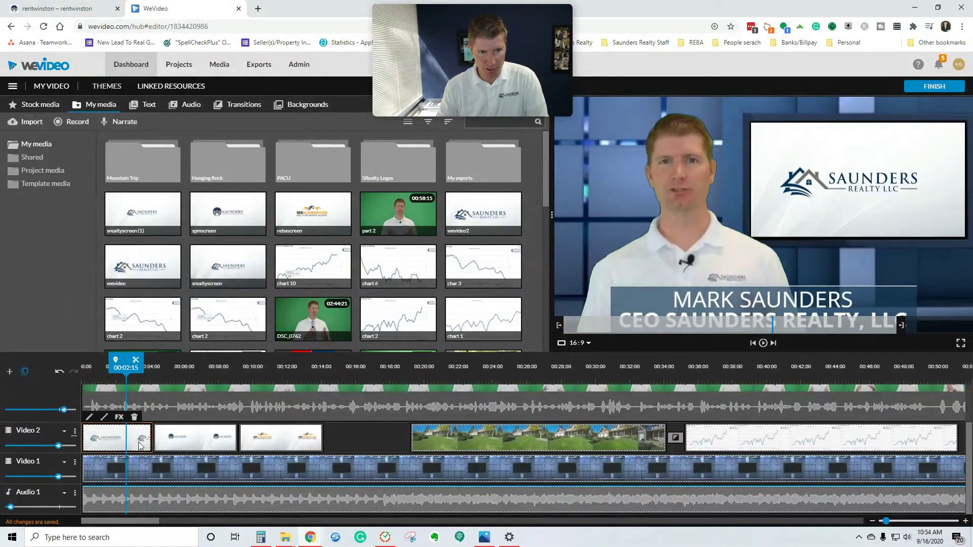
left_click(155, 439)
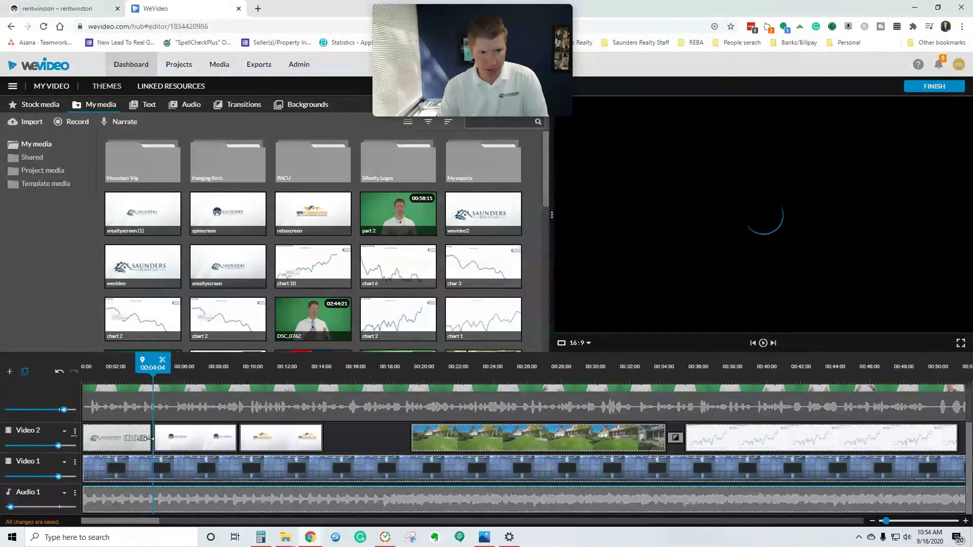
left_click_drag(156, 438, 148, 439)
mouse_move(229, 438)
left_mouse_down()
mouse_move(198, 439)
mouse_move(228, 443)
mouse_move(214, 441)
left_mouse_up()
Place rebascreen right after spmscreen and trim its end to about 00:09, checking by playback.
left_click_drag(214, 363, 118, 368)
key("space")
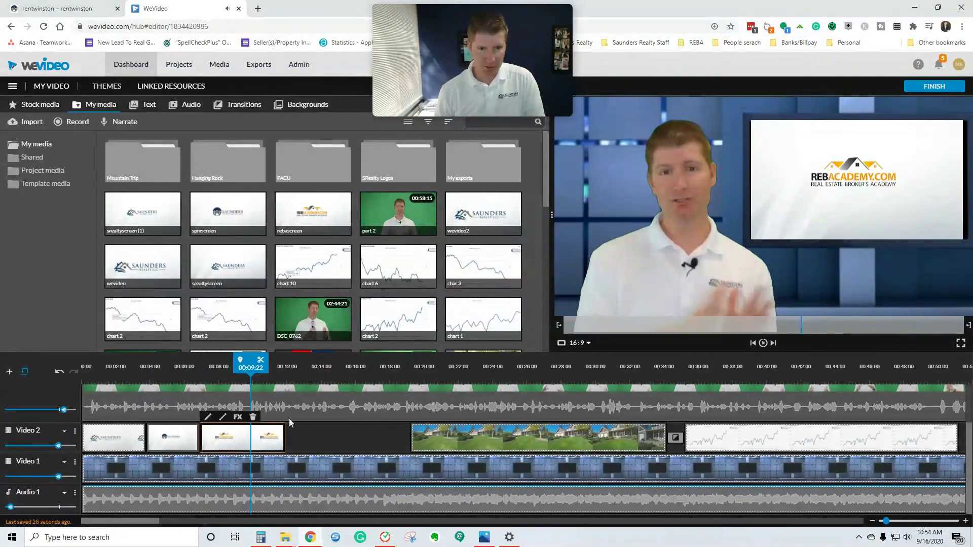
left_click_drag(283, 431, 244, 433)
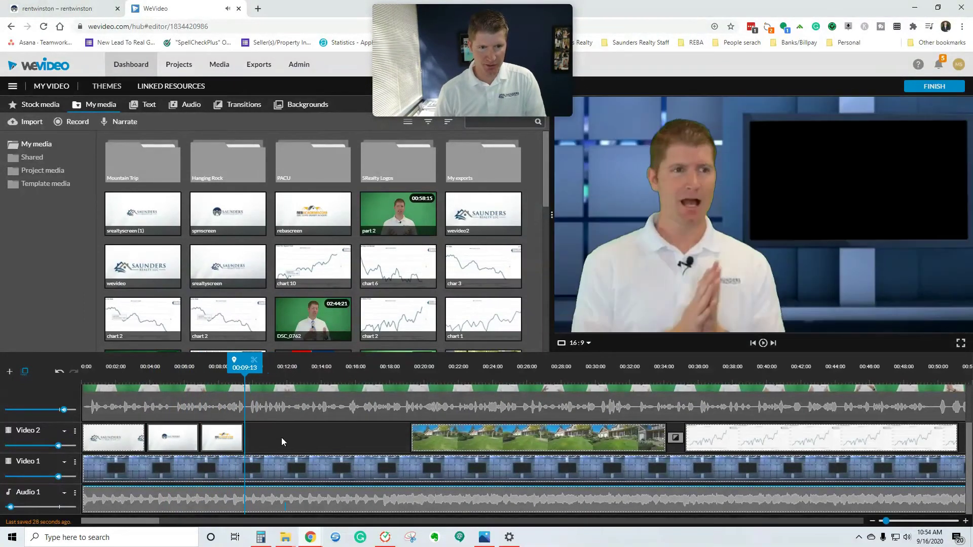
left_click_drag(233, 365, 56, 367)
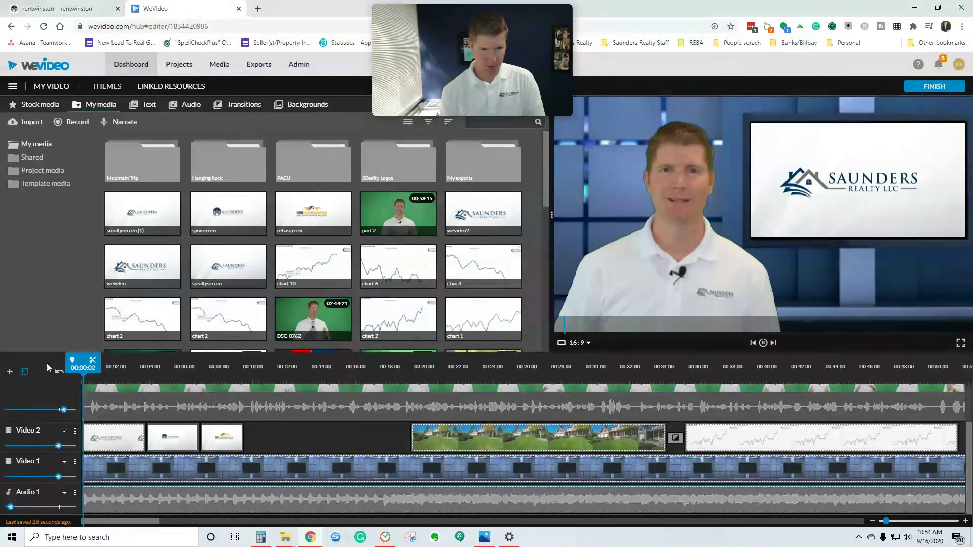
key("space")
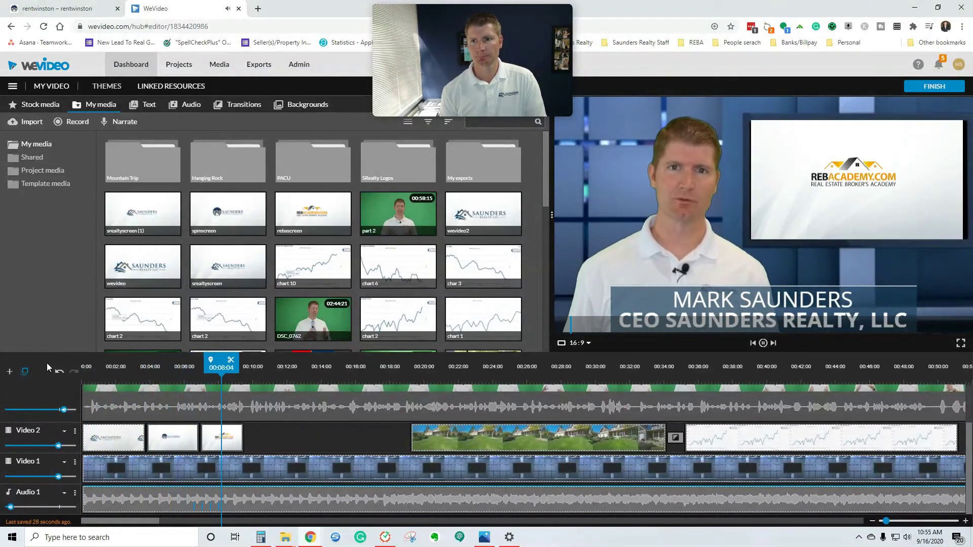
key("space")
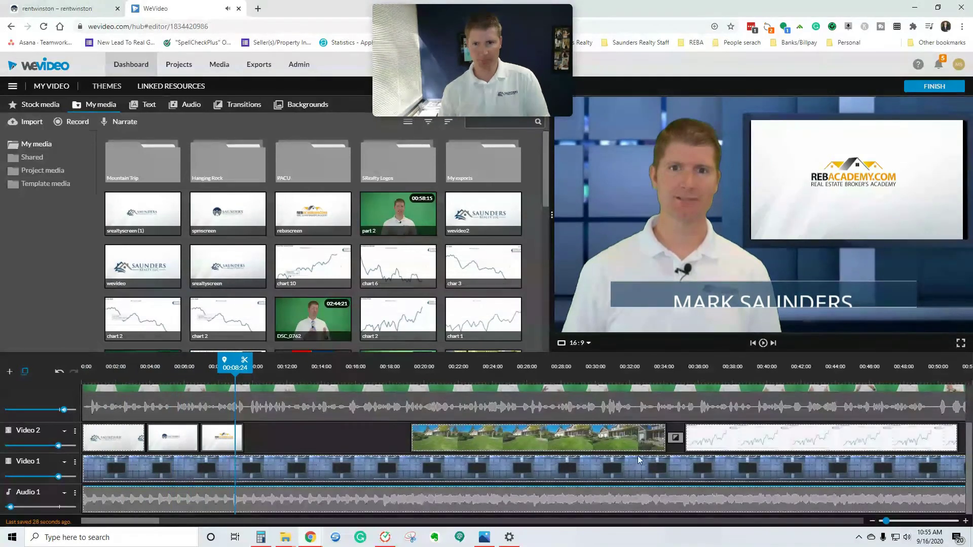
scroll(639, 456, "up", 2)
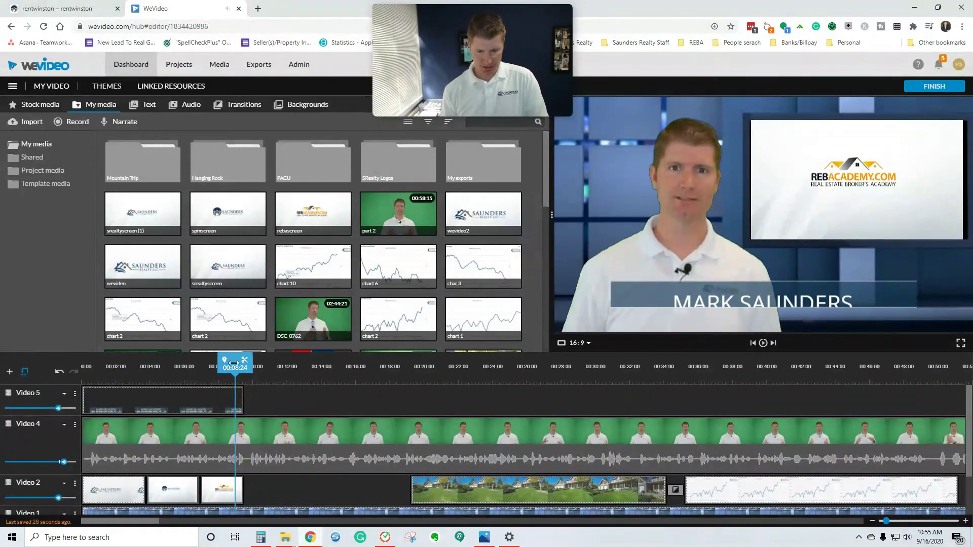
key("space")
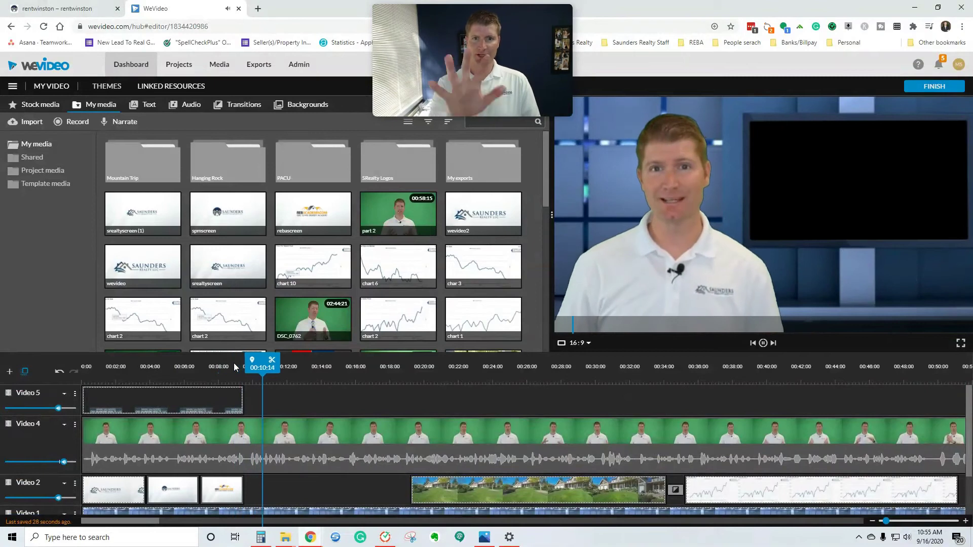
scroll(426, 464, "down", 2)
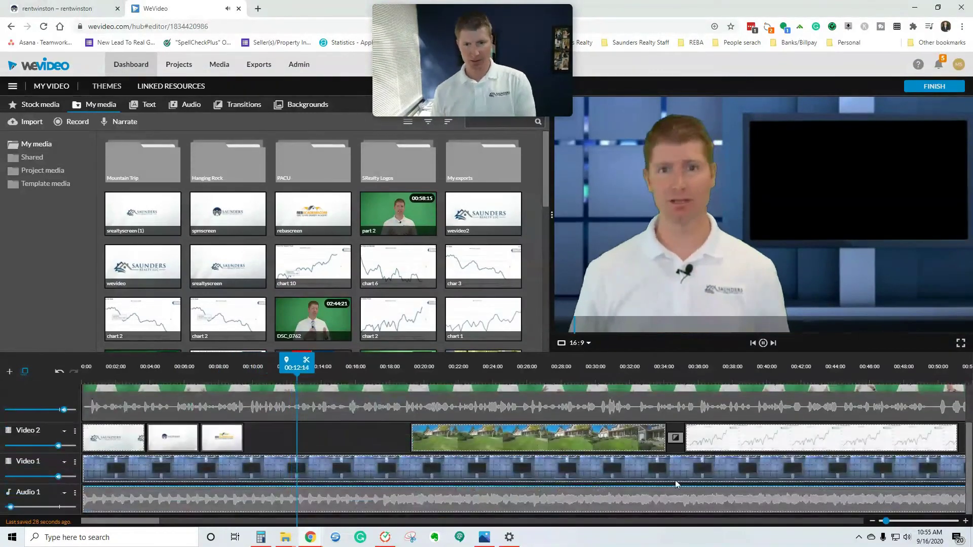
key("space")
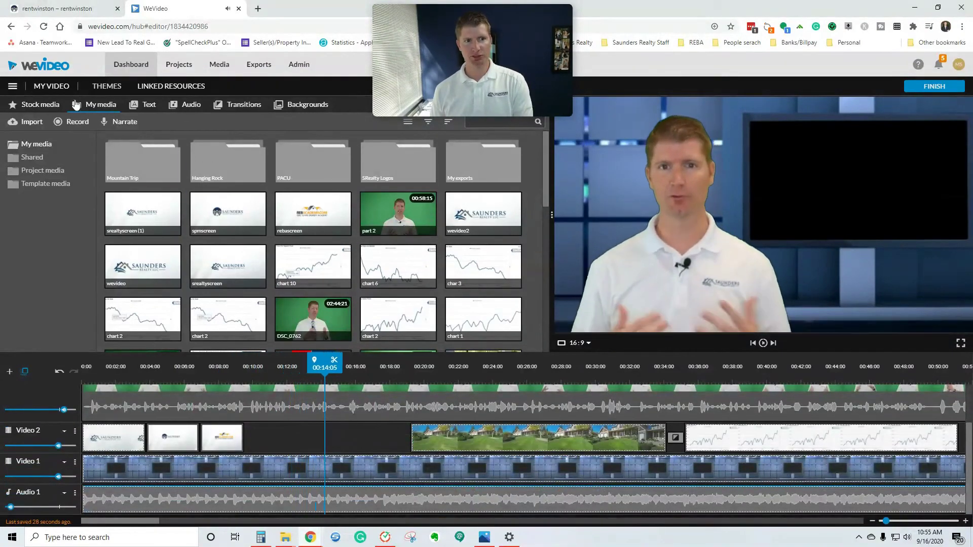
Delete the house B-roll clip from Video 2 and return the playhead to about 00:12.
left_click(488, 430)
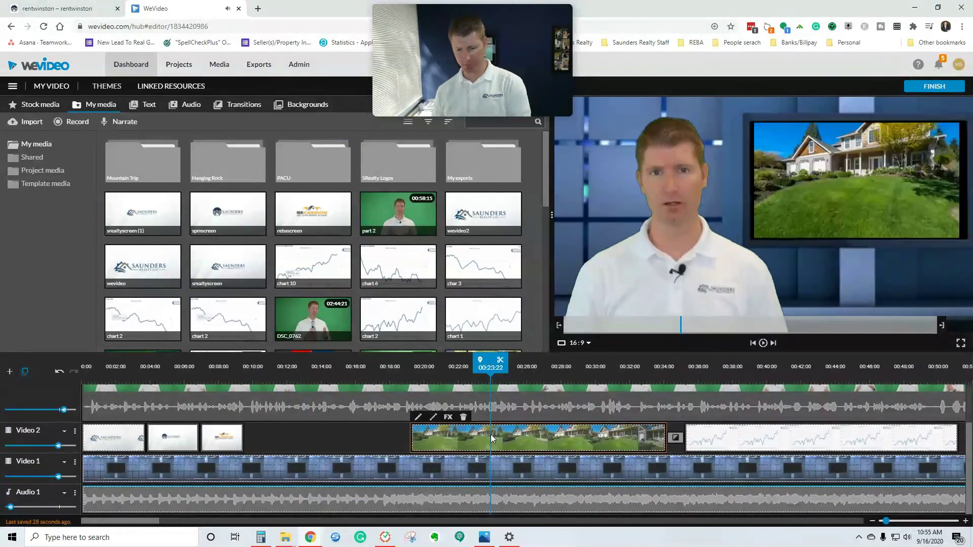
key("Delete")
left_click_drag(496, 359, 303, 361)
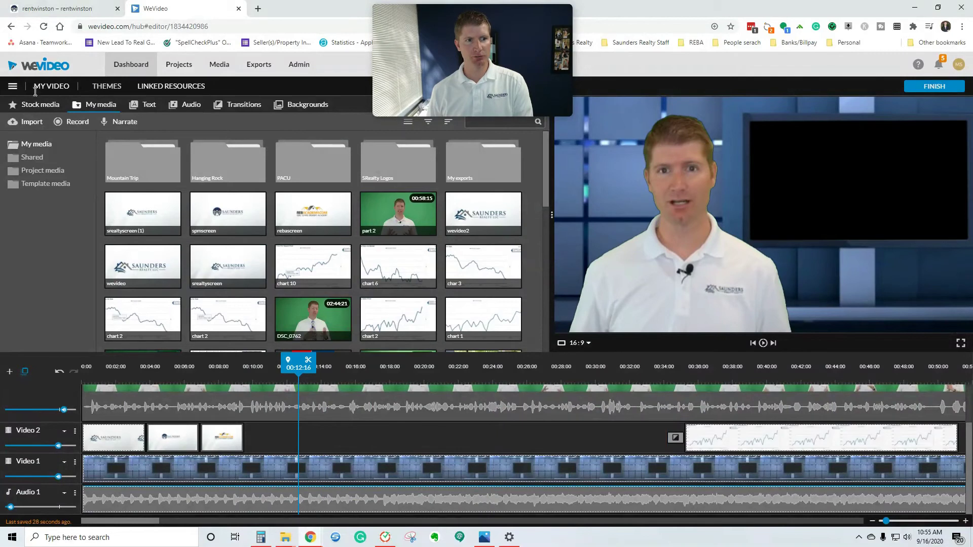
Search stock media for 'comments' and add the blue Feedback Comments clip to Video 2 after the logos.
left_click(42, 105)
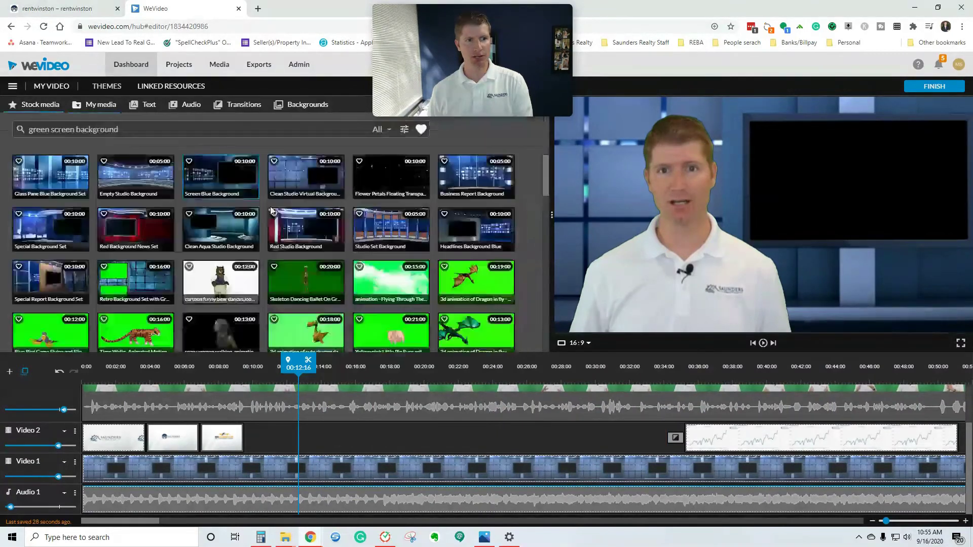
triple_click(151, 129)
type("comme")
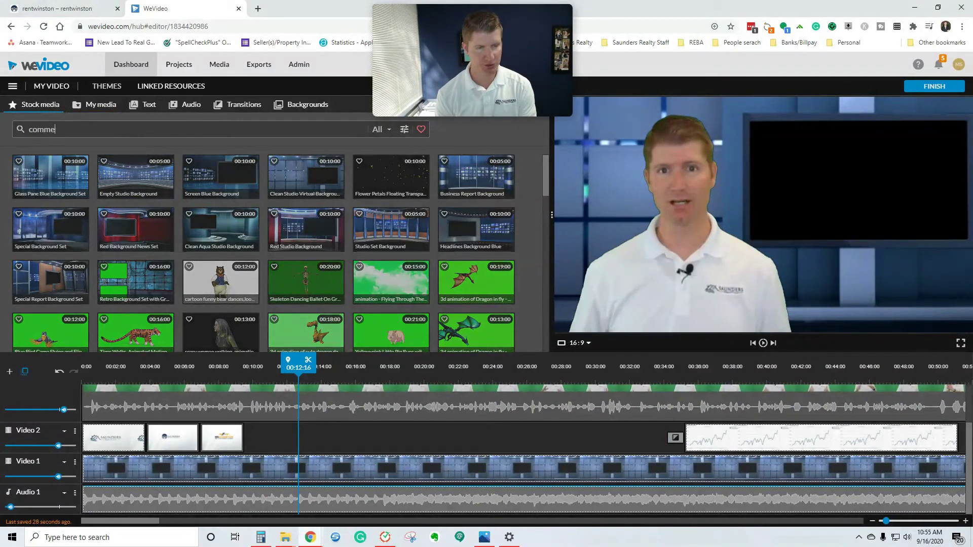
type("nts")
key("Return")
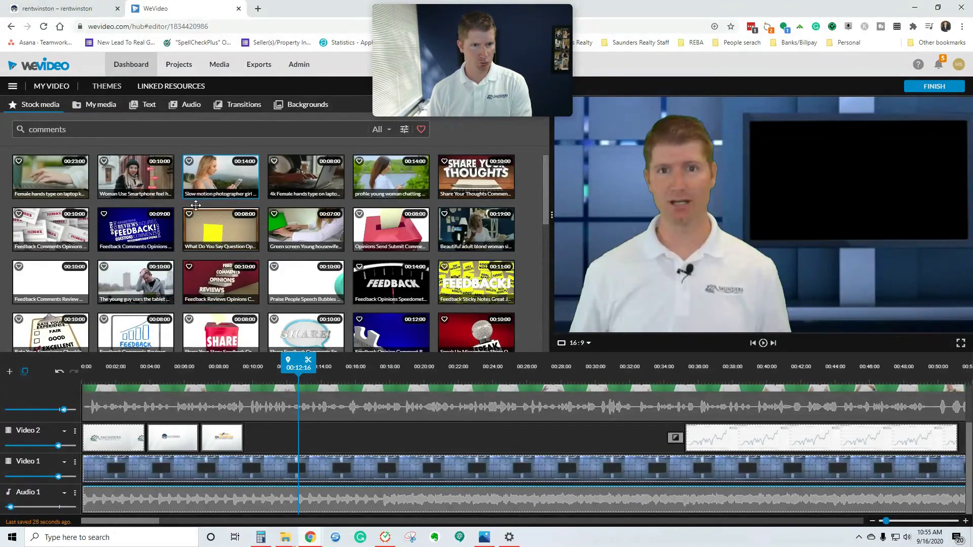
left_click(124, 232)
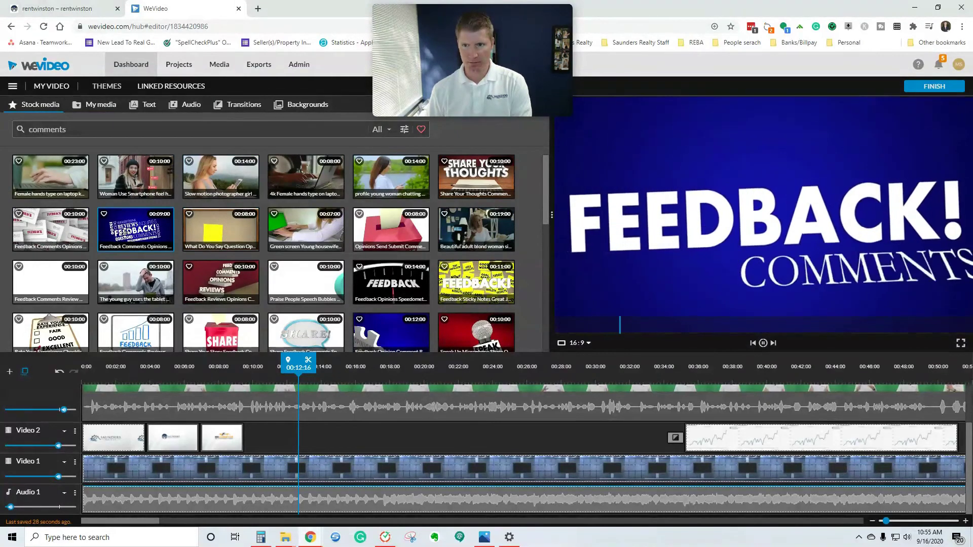
left_click_drag(124, 232, 263, 445)
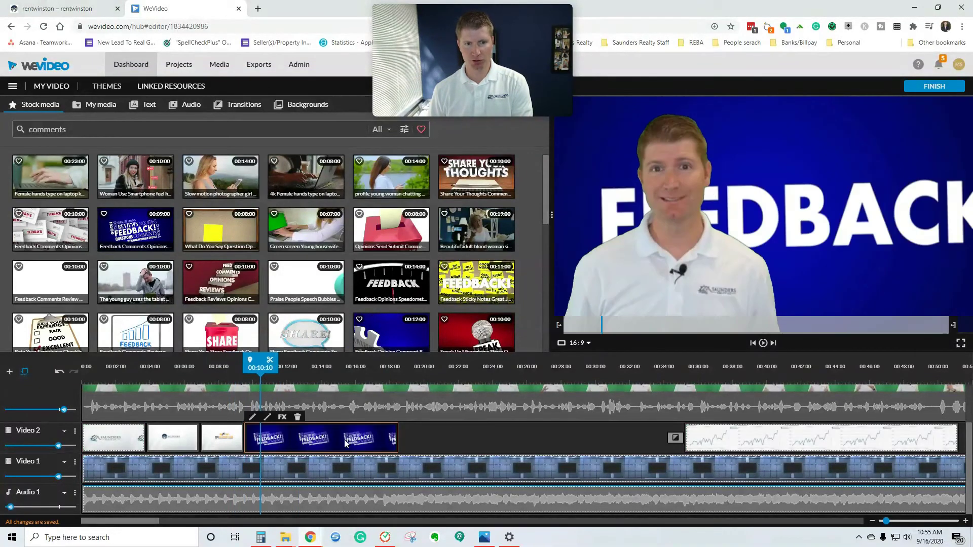
Fit the Feedback Comments clip onto the inset screen at scale 0.52, position 893, 108, then return to about 00:08.
double_click(337, 430)
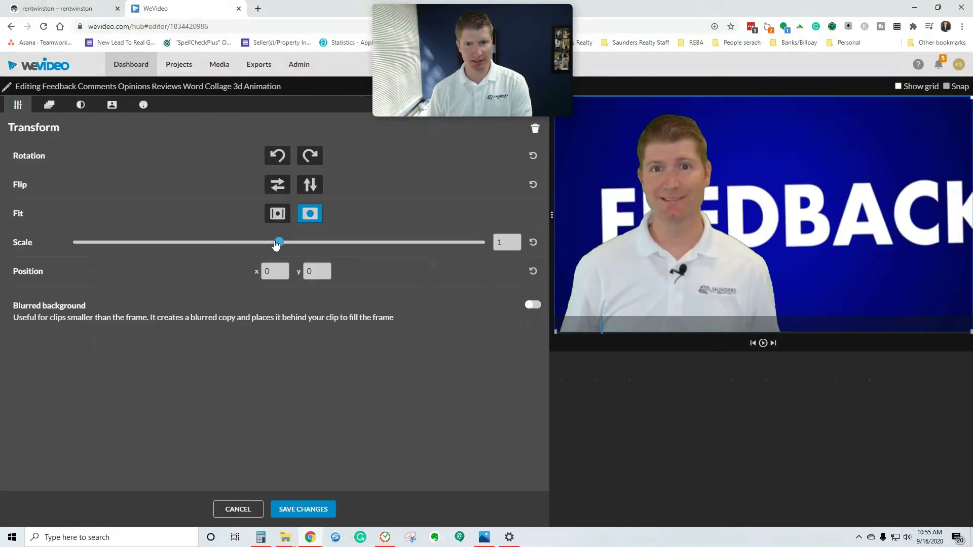
left_click_drag(276, 245, 177, 243)
left_click_drag(735, 236, 818, 207)
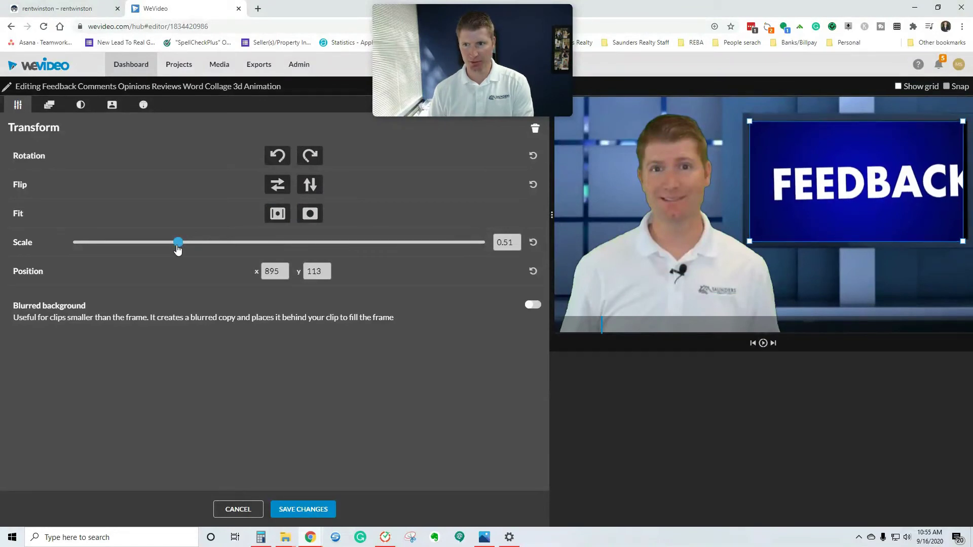
left_click_drag(782, 172, 783, 172)
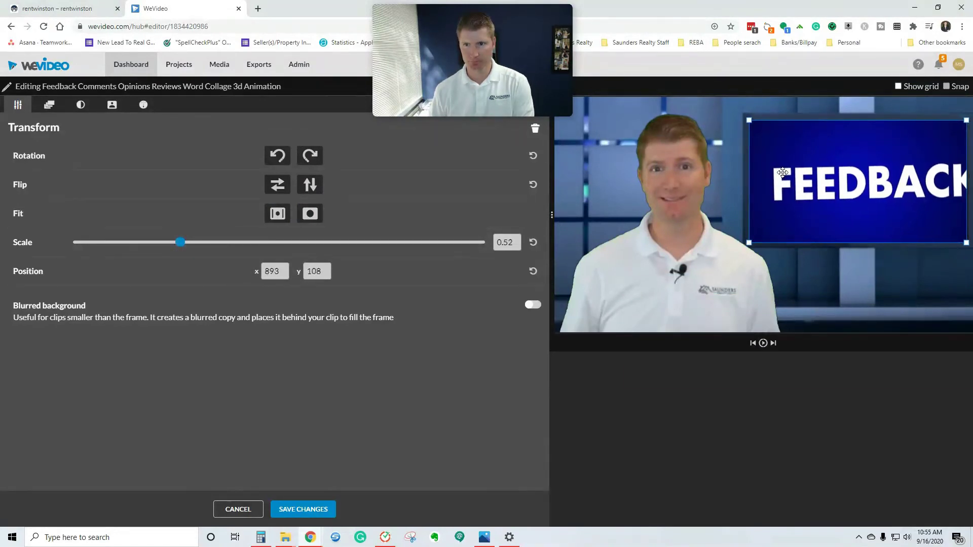
left_click(303, 510)
left_click(217, 366)
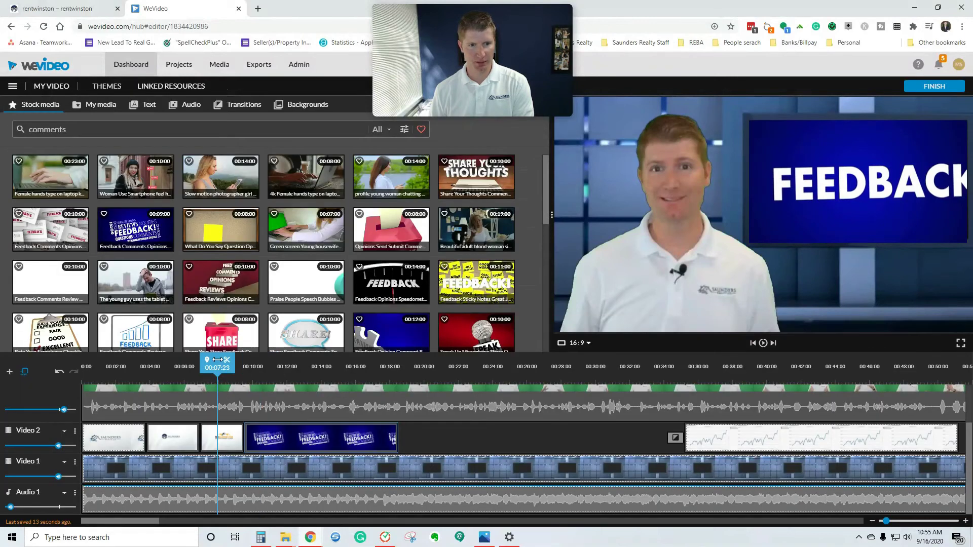
key("space")
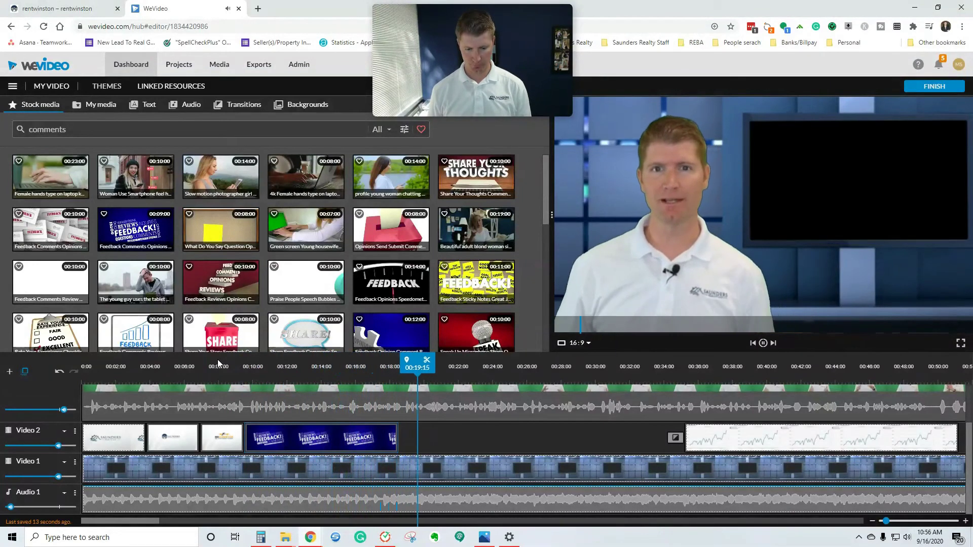
key("space")
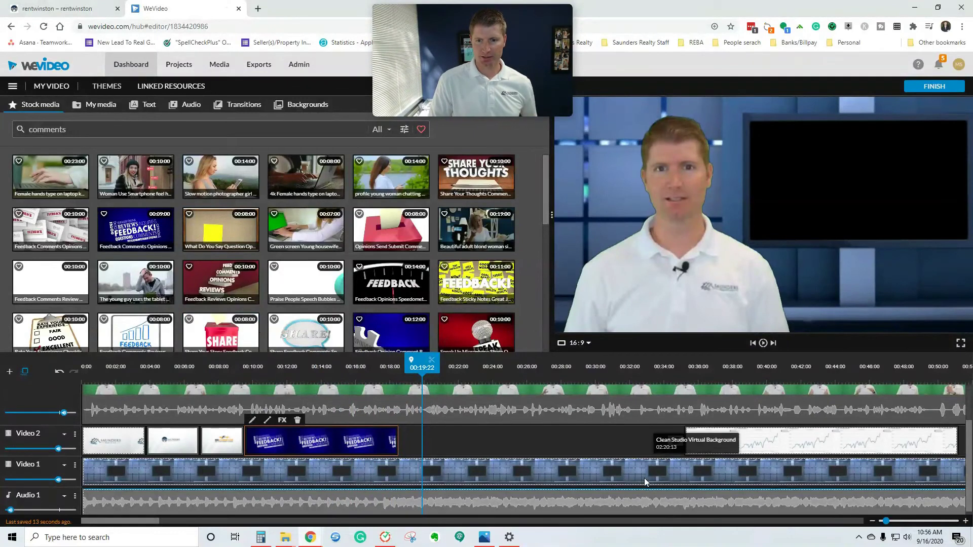
scroll(643, 478, "up", 1)
scroll(643, 507, "down", 1)
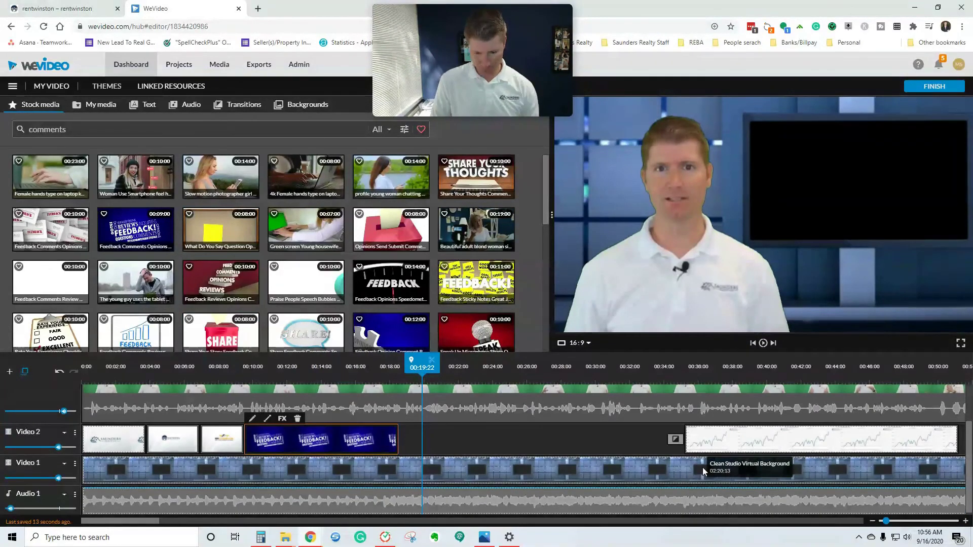
key("space")
key("space")
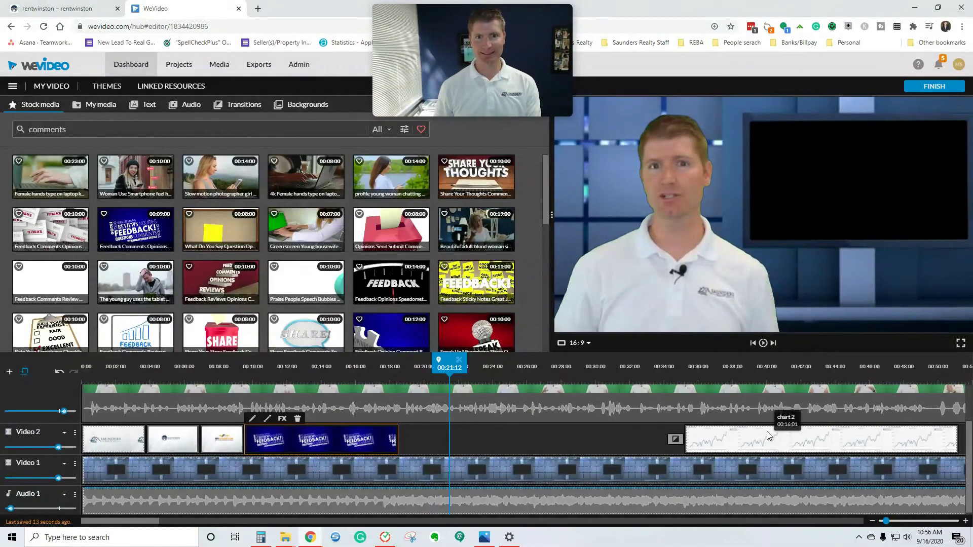
left_click(595, 431)
key("space")
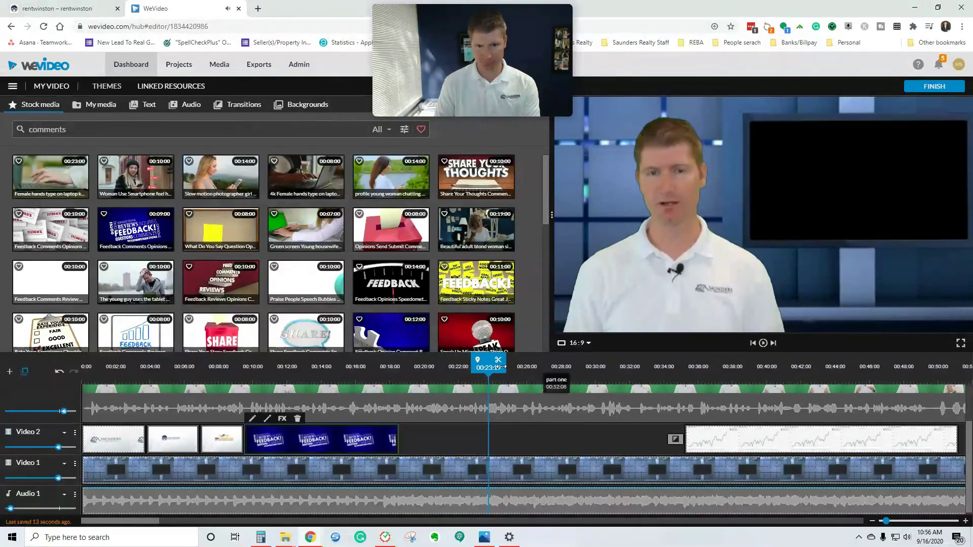
Zoom the timeline out and set the playhead at about 00:52, the end of the first take.
left_click(748, 367)
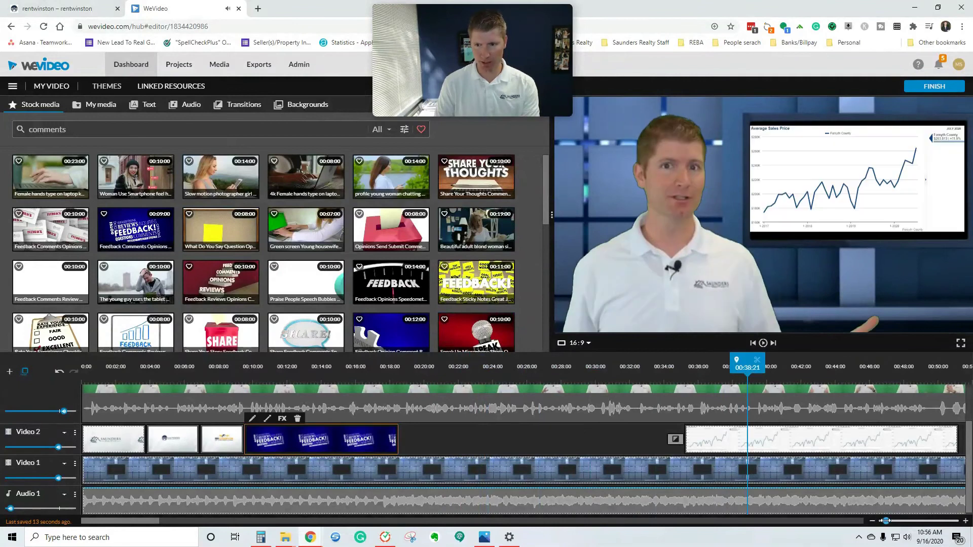
left_click_drag(885, 521, 882, 520)
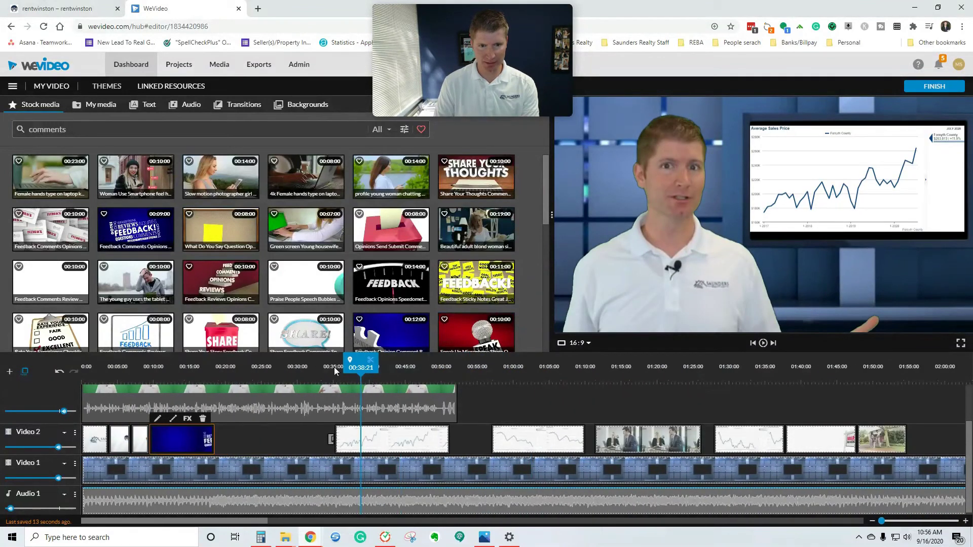
left_click_drag(373, 360, 443, 360)
key("space")
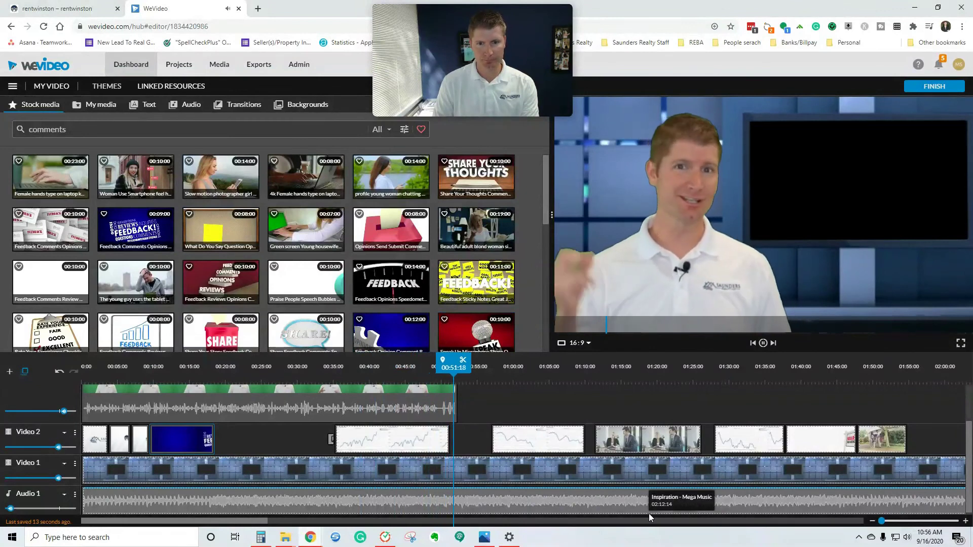
key("space")
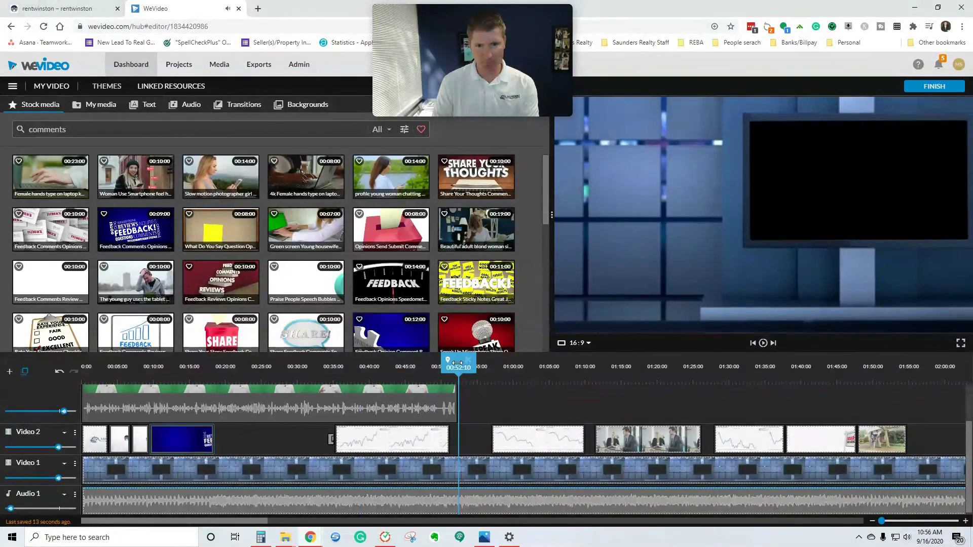
left_click_drag(458, 363, 455, 363)
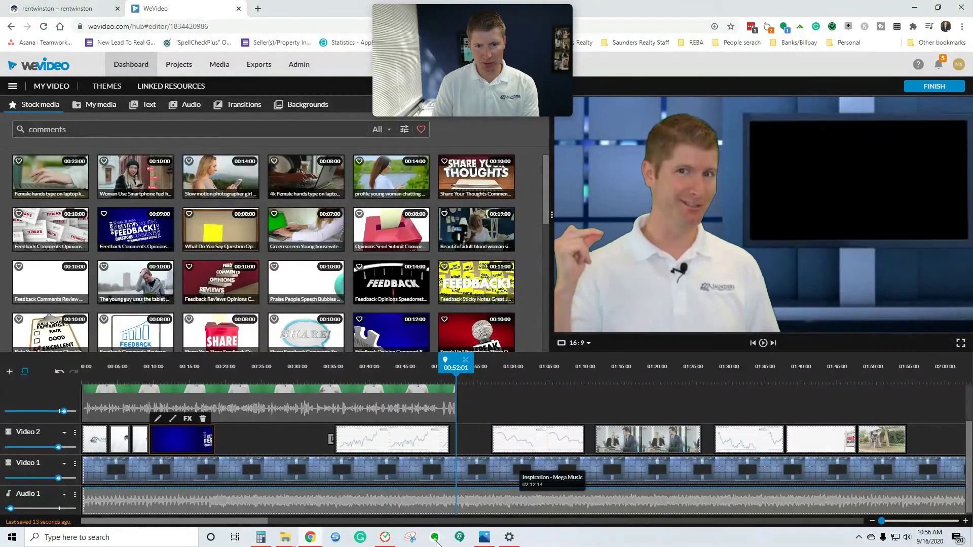
Split the studio background and music tracks at 00:52 and delete the pieces after the cut.
left_click(456, 470)
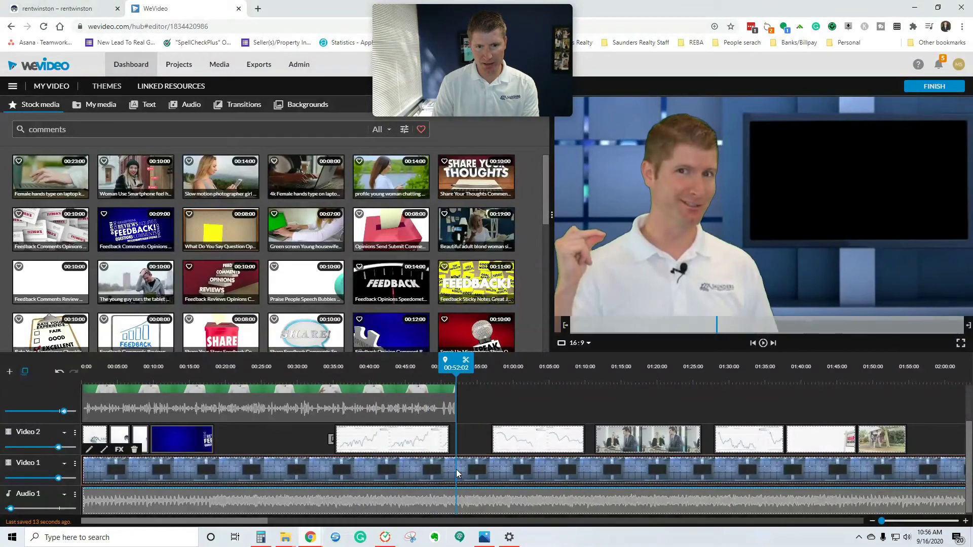
left_click(466, 361)
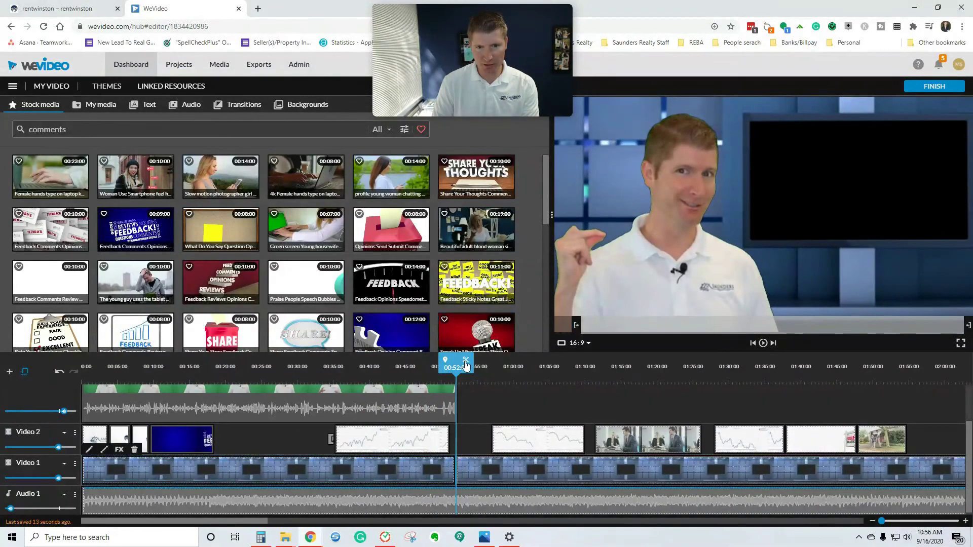
left_click(456, 504)
left_click(462, 363)
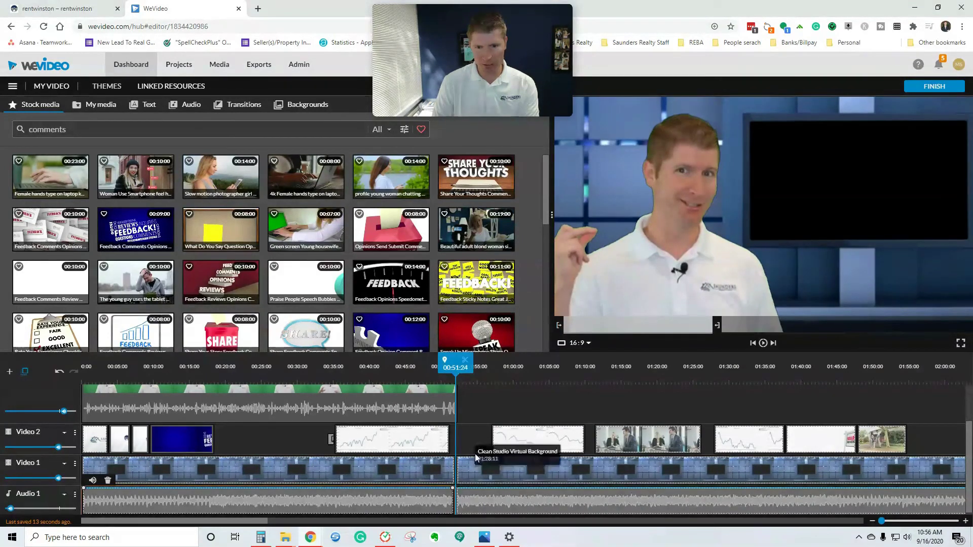
left_click(475, 469)
key("Delete")
left_click(489, 501)
key("Delete")
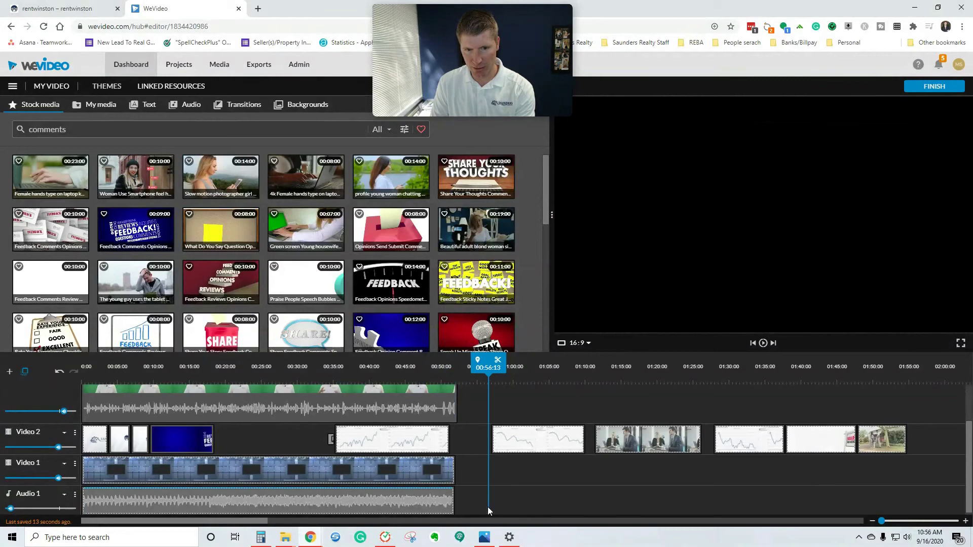
Slide the second presenter take on Video 4 left so it starts right after the first, near 00:52.
left_click_drag(969, 508, 964, 440)
left_click_drag(886, 523, 879, 522)
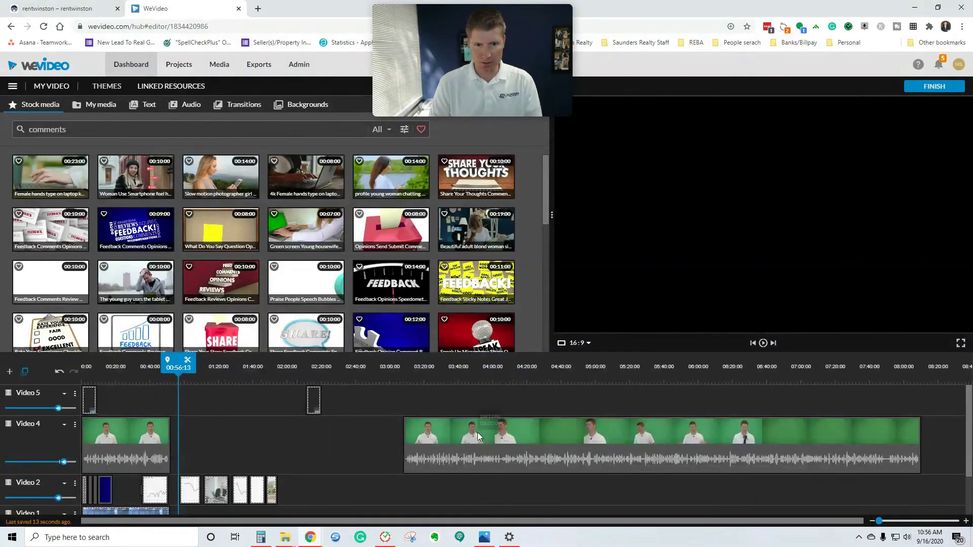
left_click_drag(448, 434, 239, 435)
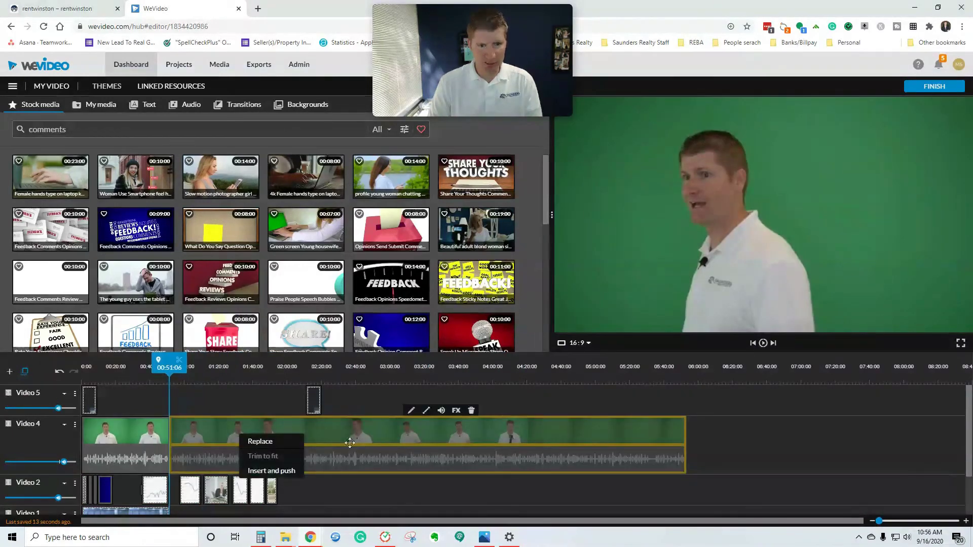
left_click_drag(350, 443, 448, 445)
scroll(564, 436, "down", 1)
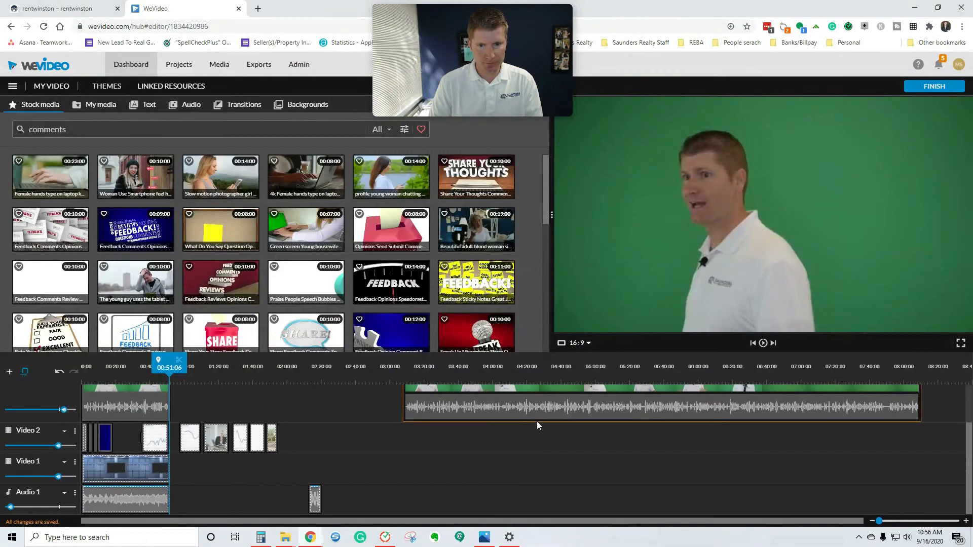
scroll(537, 421, "up", 1)
left_click_drag(519, 442, 283, 452)
Play across the join between the two presenter takes to check the transition.
left_click_drag(165, 358, 132, 359)
key("space")
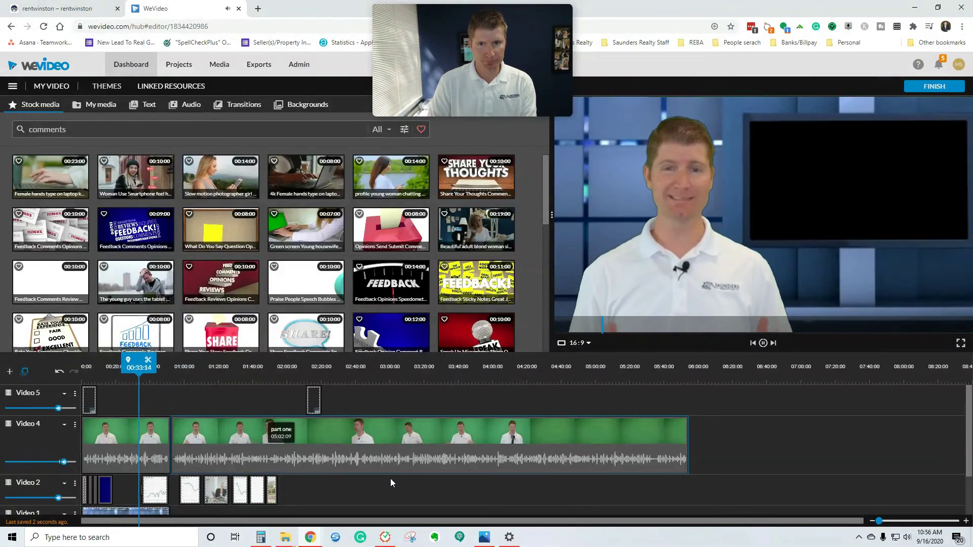
left_click(174, 379)
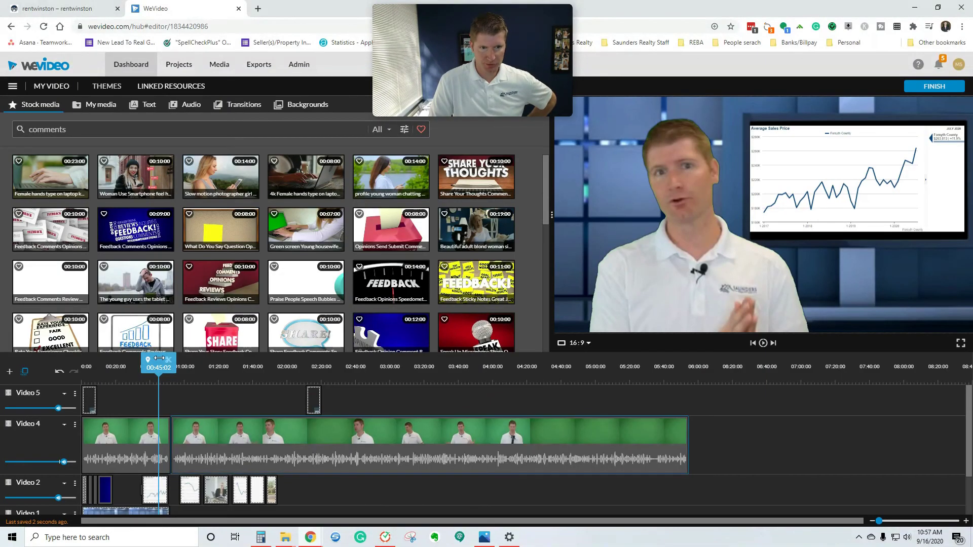
left_click_drag(159, 359, 165, 358)
key("space")
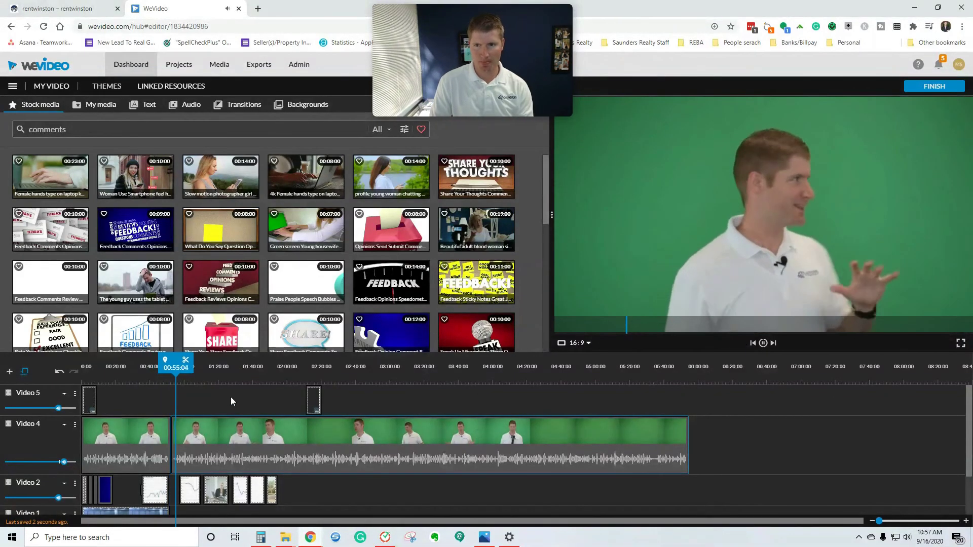
left_click(419, 467)
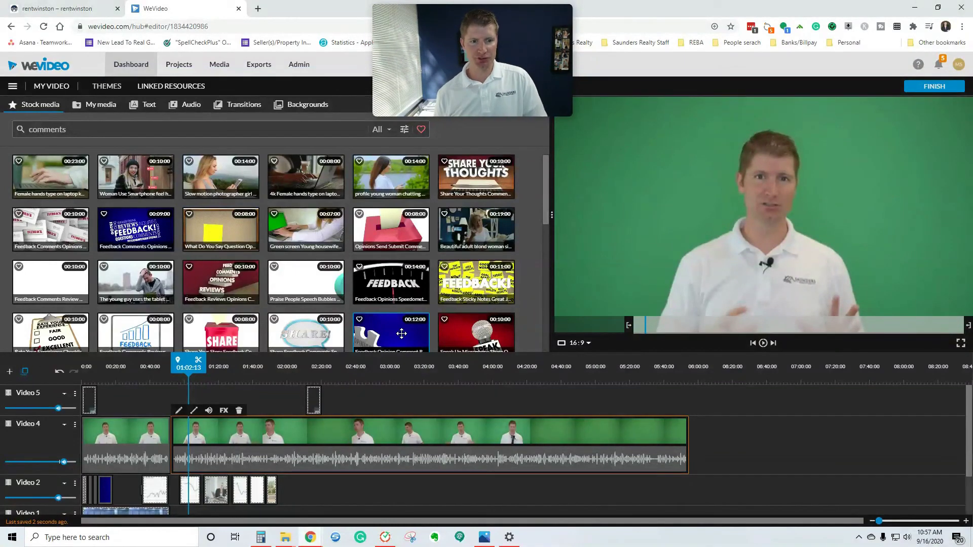
left_click_drag(189, 362, 168, 360)
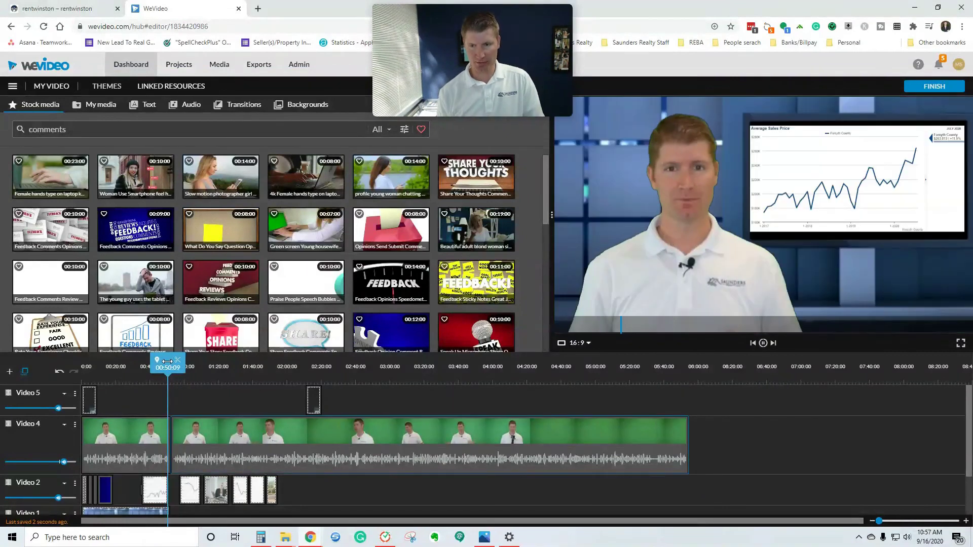
Dismiss the preview notice and show My media with the uploaded logos, charts and presenter footage.
key("space")
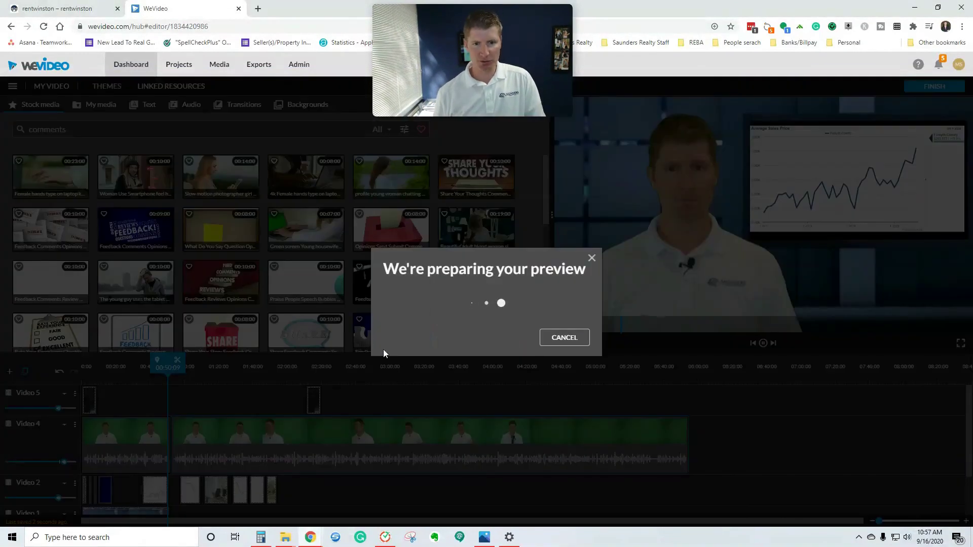
left_click(564, 347)
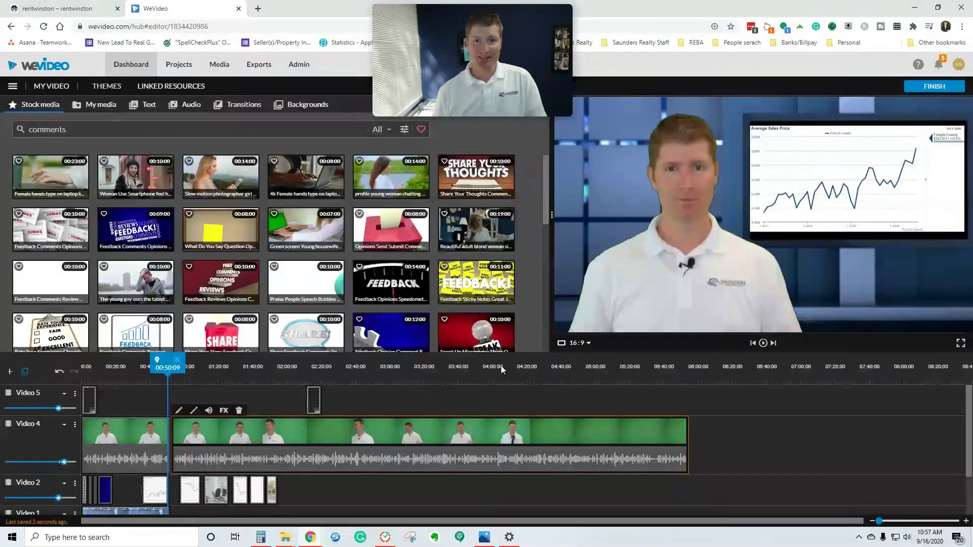
scroll(402, 275, "down", 5)
scroll(304, 228, "up", 5)
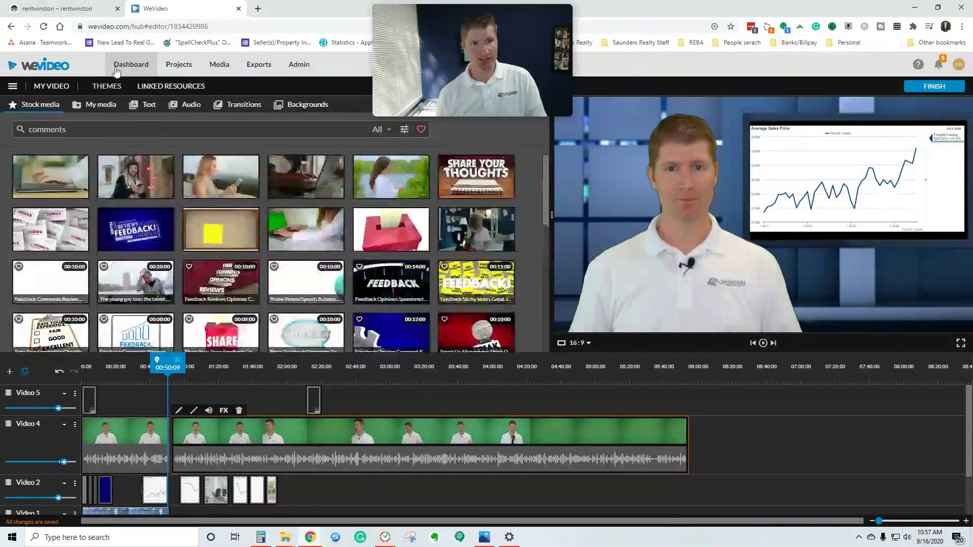
left_click(105, 104)
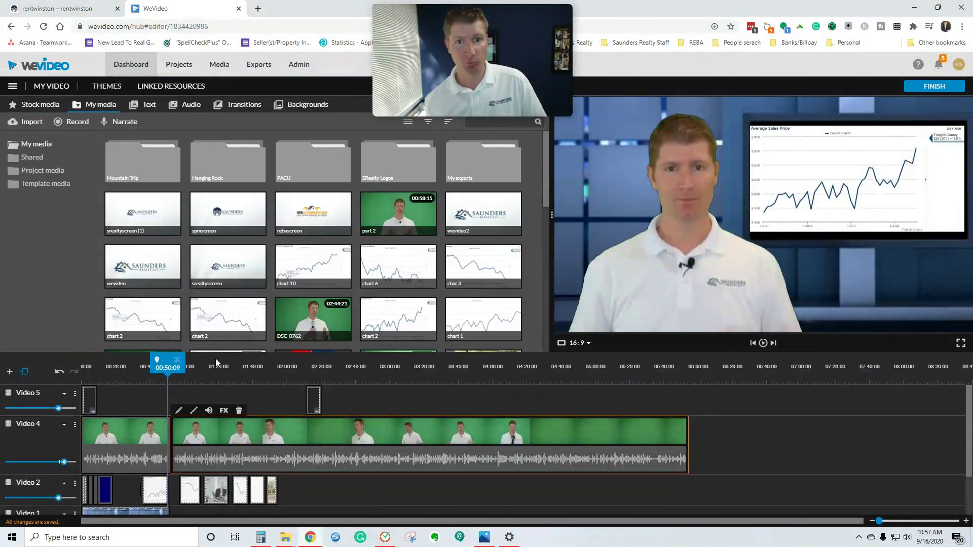
scroll(309, 482, "down", 1)
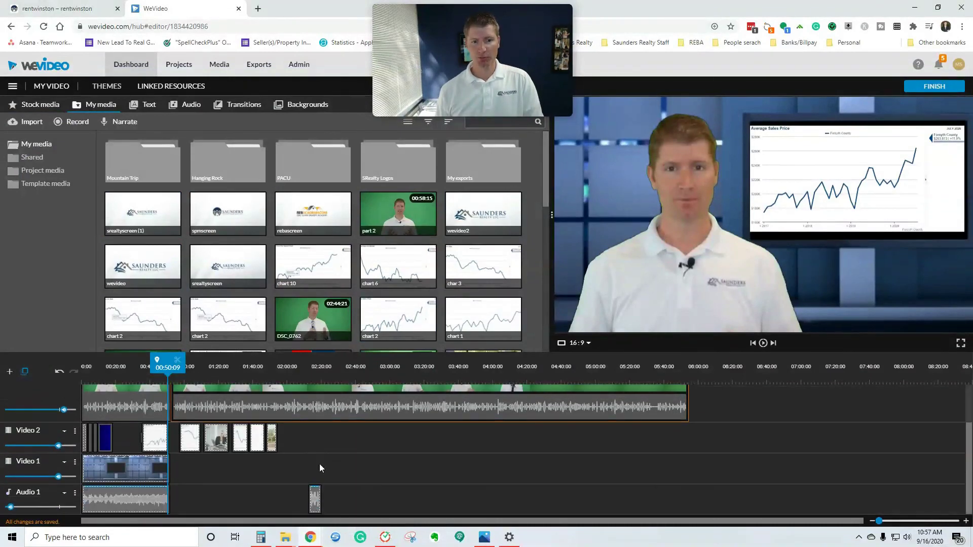
scroll(188, 455, "up", 1)
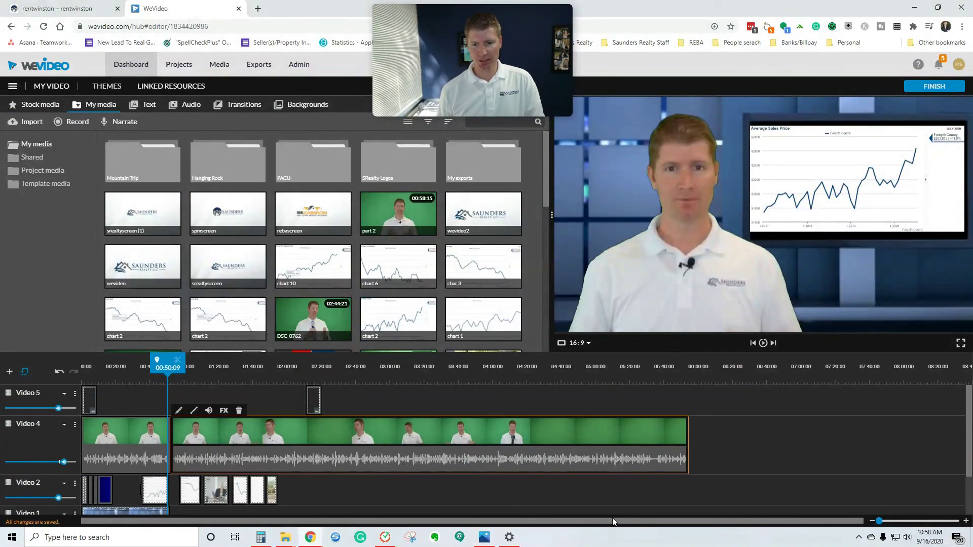